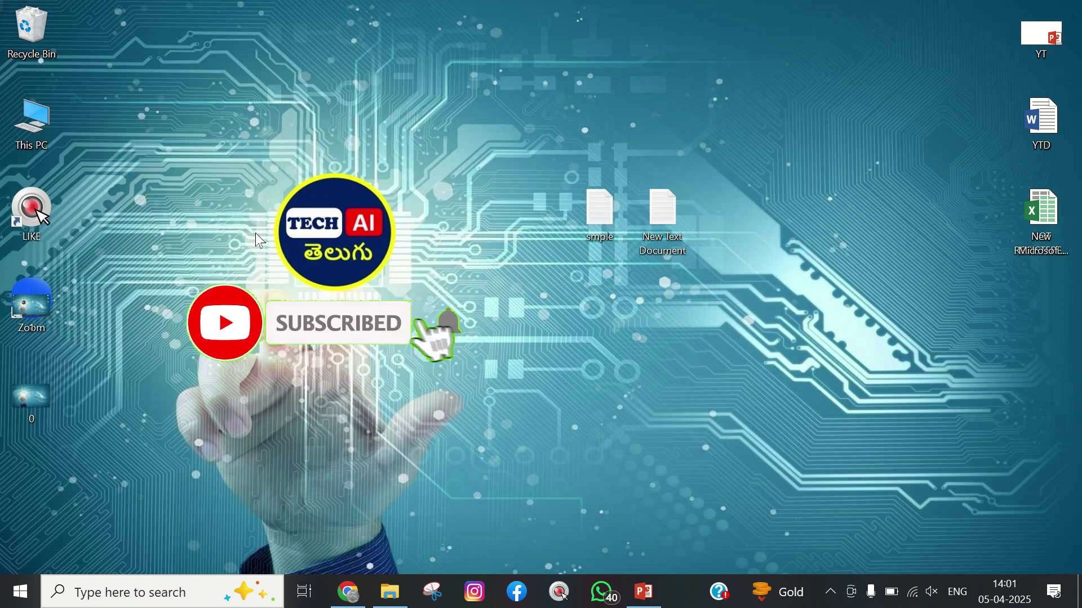
Switch to Chrome and review the three ChatGPT image prompts about the cheetah and sports car, boxer and tiger, and snowboarder and wolves
click(349, 590)
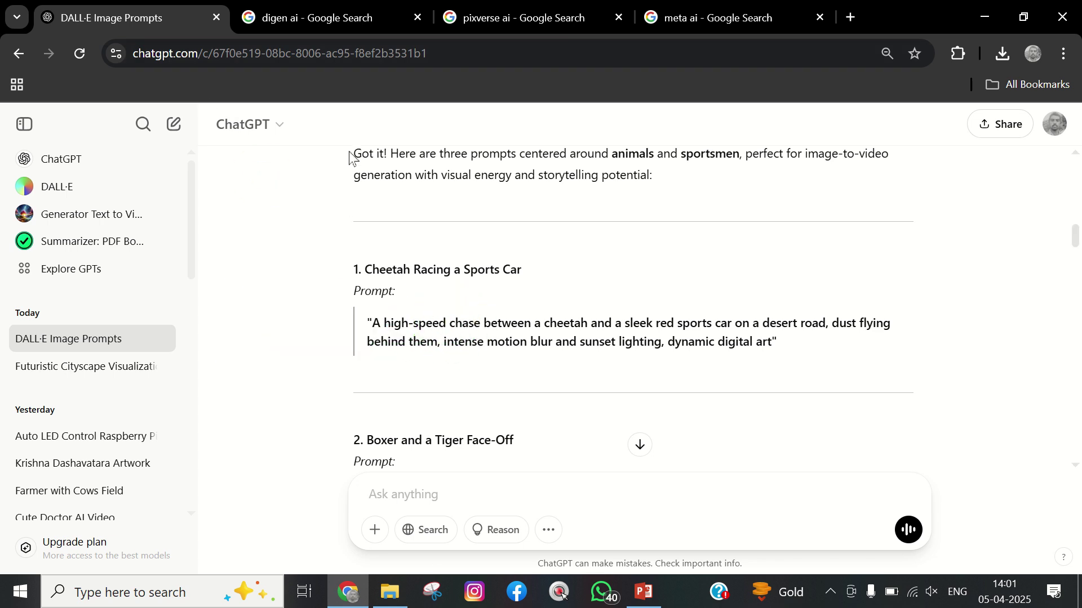
drag(357, 152, 678, 203)
click(675, 179)
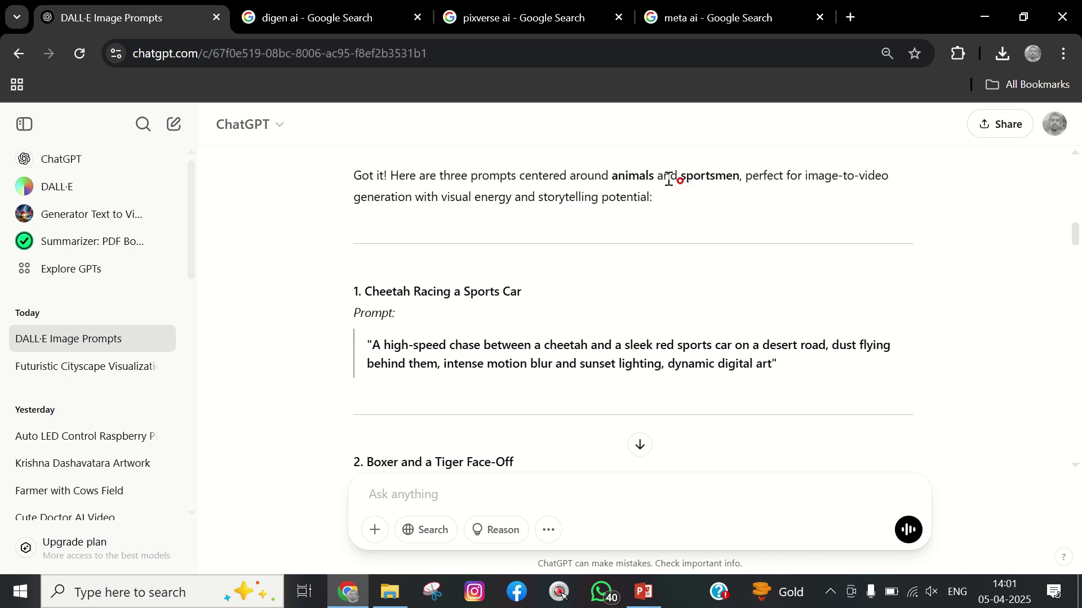
scroll(511, 254, down, 2)
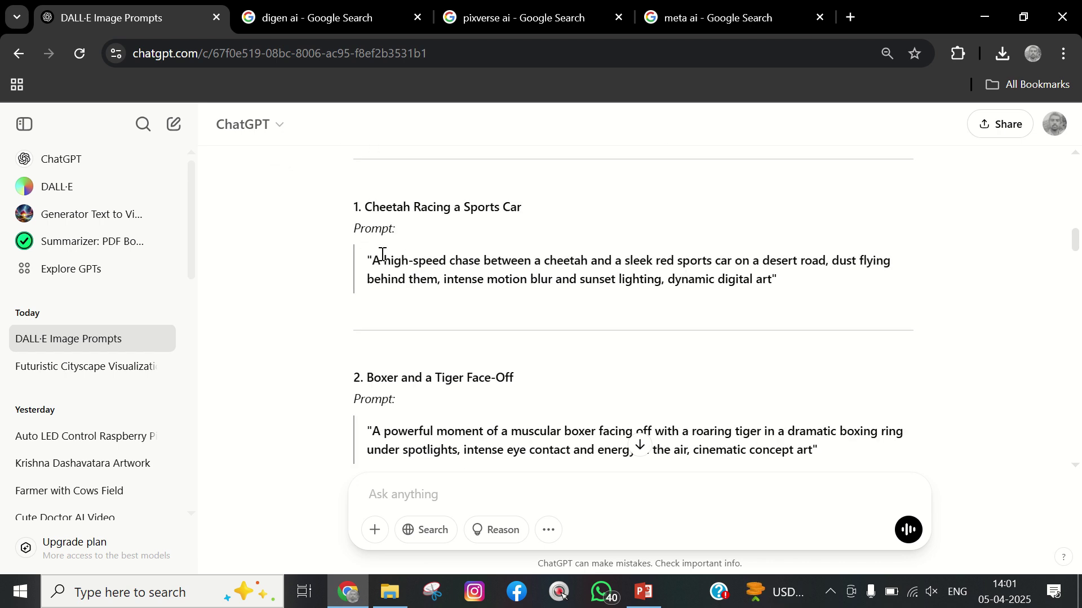
scroll(417, 293, down, 3)
click(414, 254)
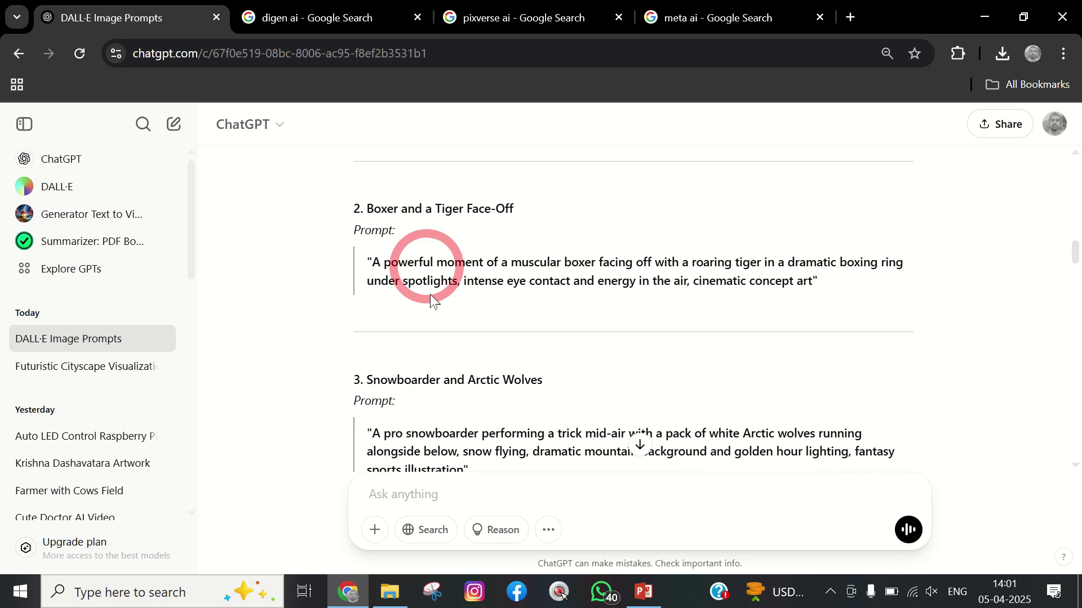
scroll(428, 293, down, 3)
scroll(426, 276, up, 5)
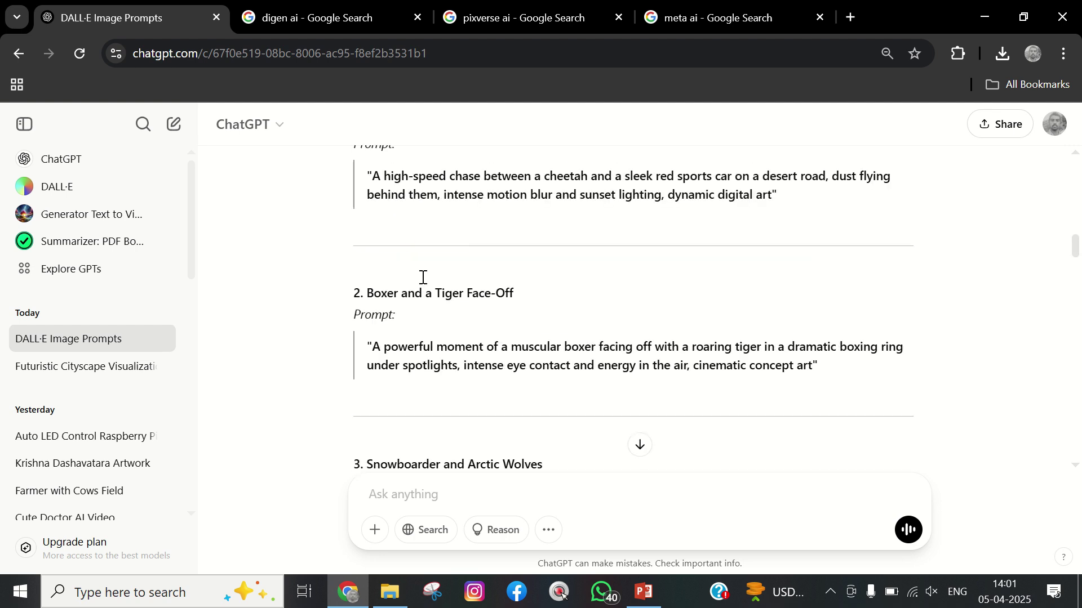
scroll(381, 178, up, 2)
scroll(383, 383, down, 10)
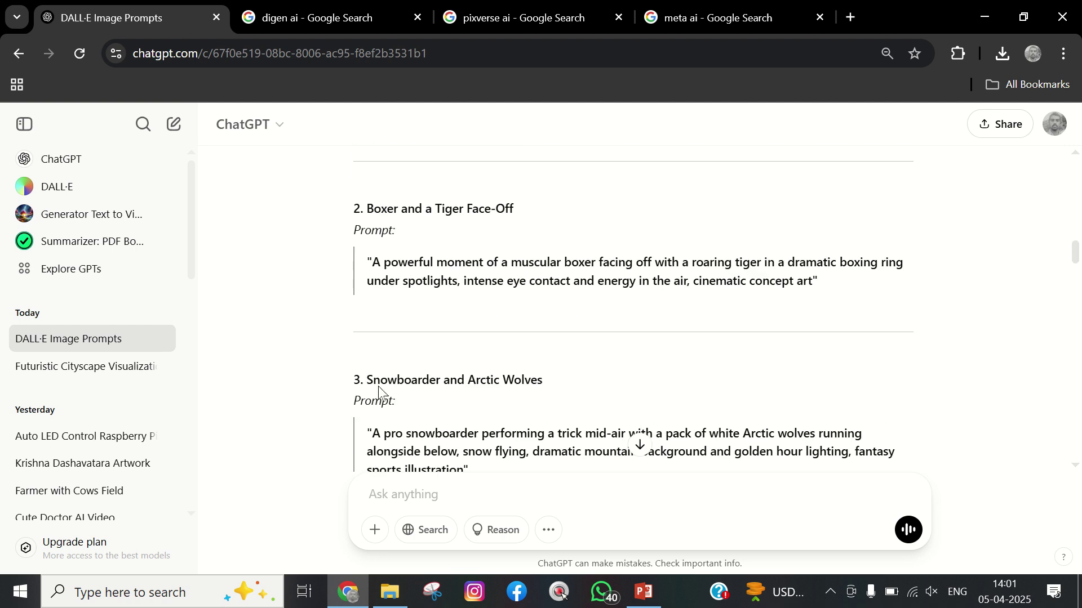
Look through the generated cheetah, snowboarder and boxer images in the ChatGPT conversation
scroll(388, 335, down, 3)
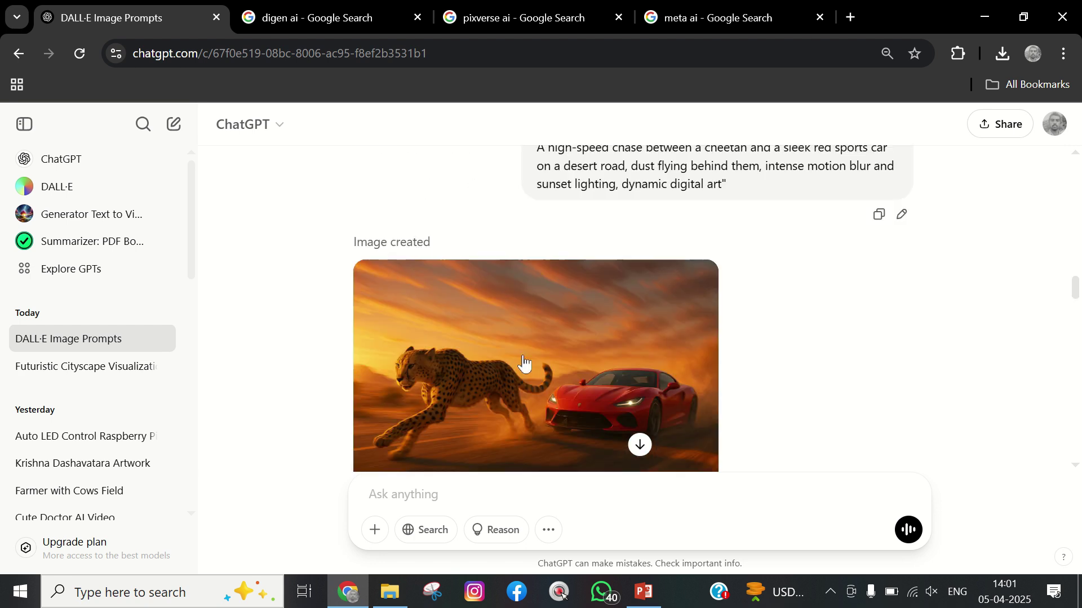
scroll(710, 394, down, 8)
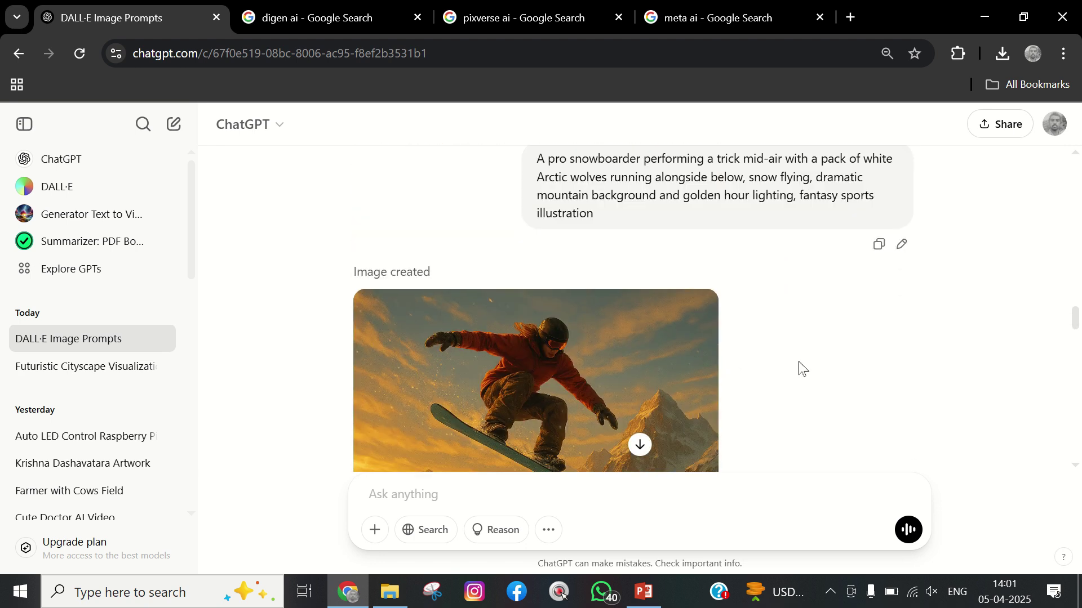
scroll(704, 394, down, 4)
scroll(646, 394, down, 10)
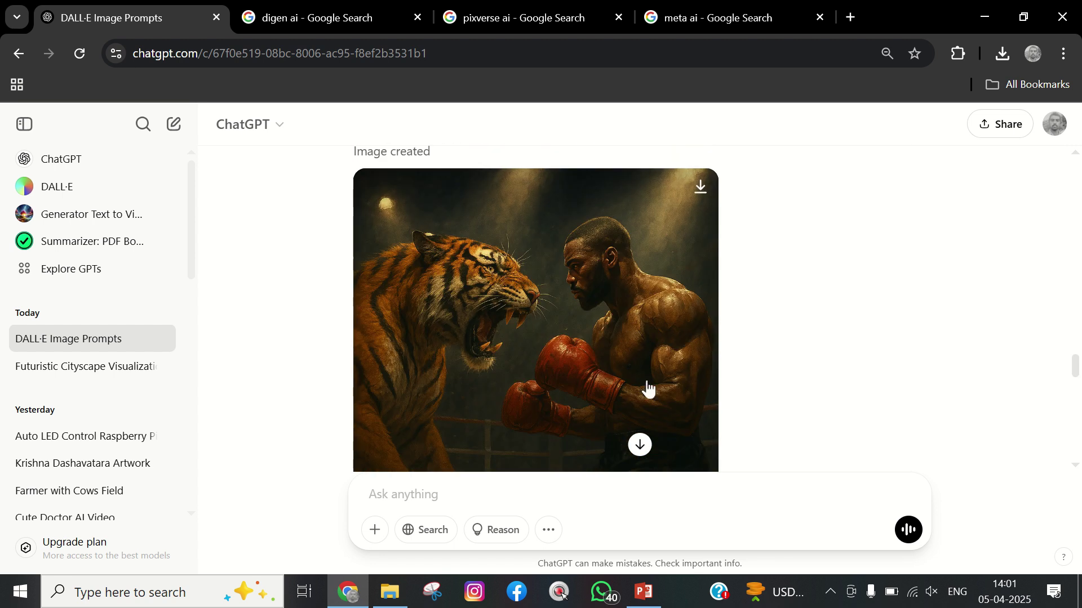
scroll(606, 358, up, 12)
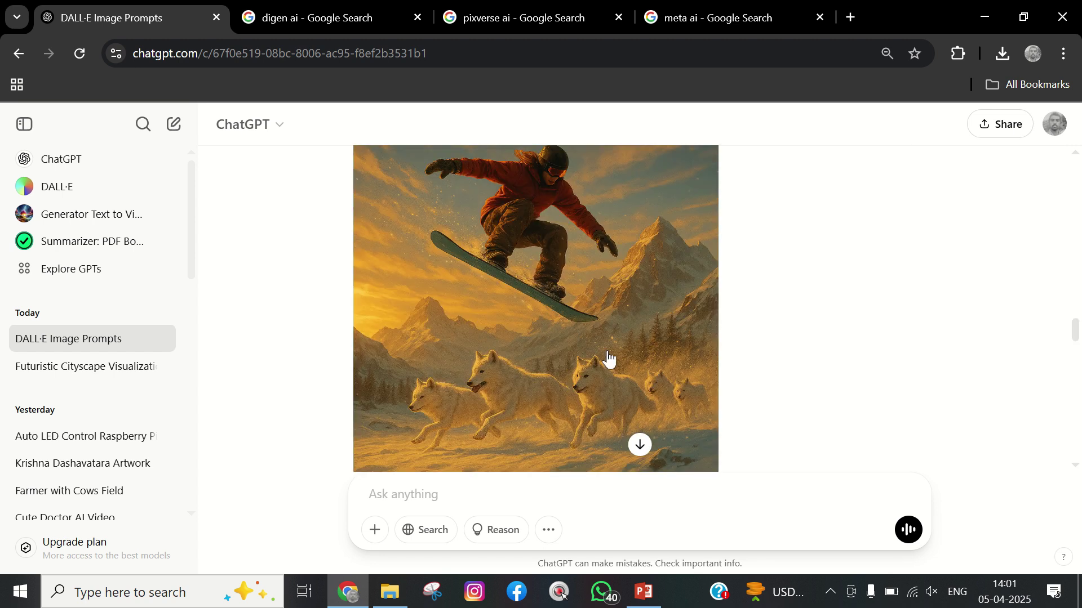
scroll(604, 309, down, 15)
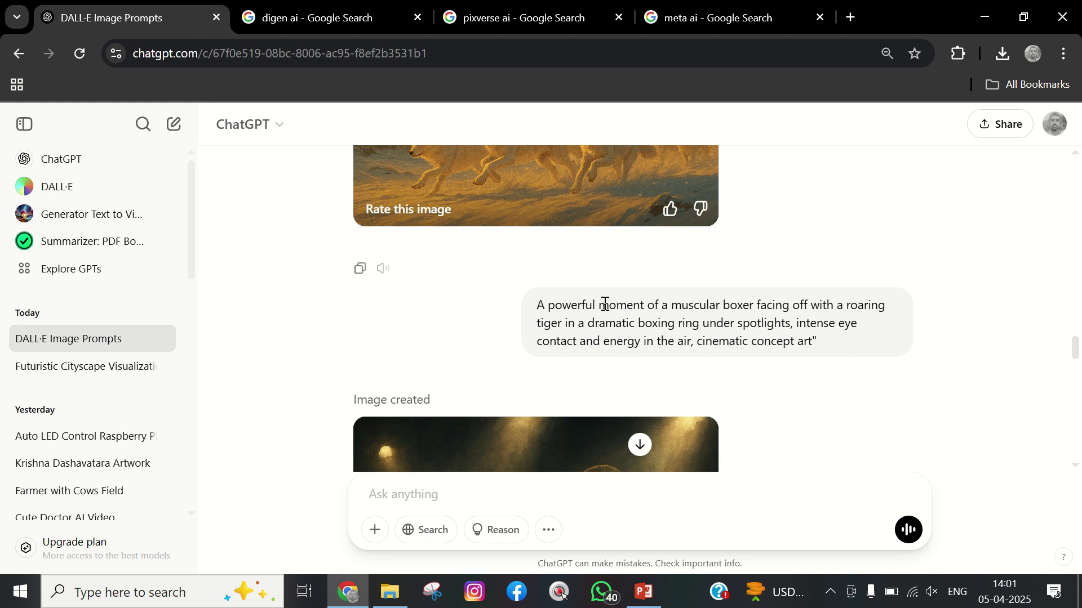
Read the request for image-to-video prompts and the three video prompts ChatGPT wrote for the images
scroll(563, 315, down, 3)
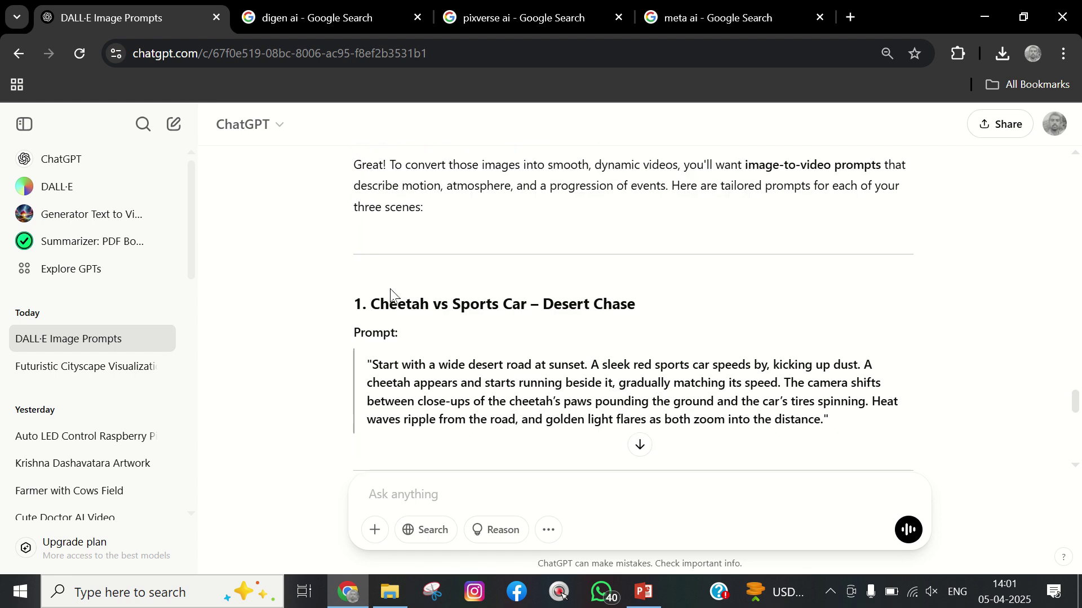
scroll(388, 290, up, 2)
drag(591, 195, 822, 183)
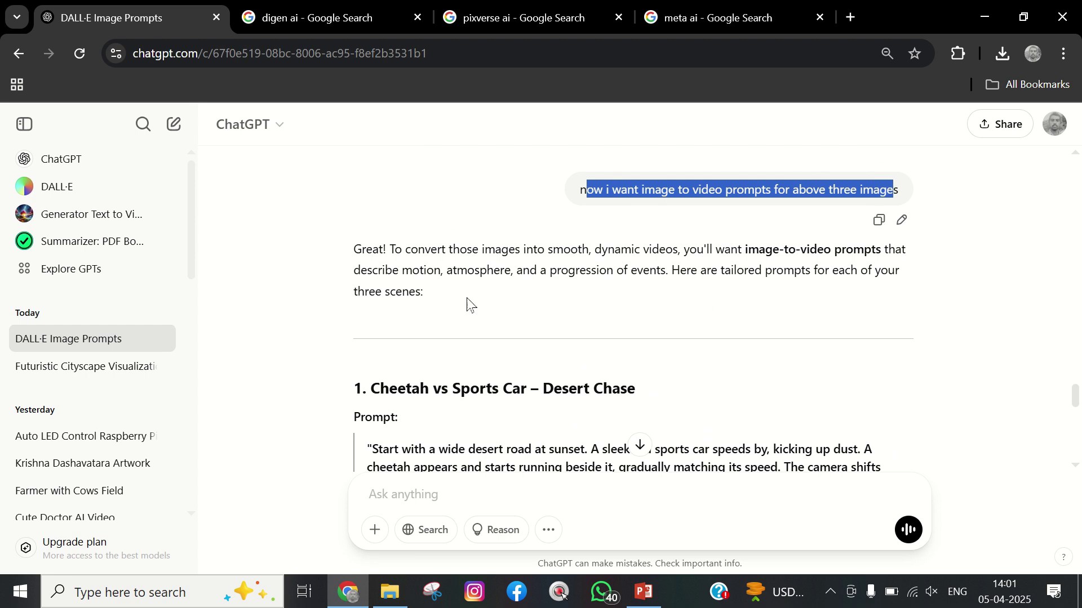
click(491, 307)
scroll(450, 299, down, 3)
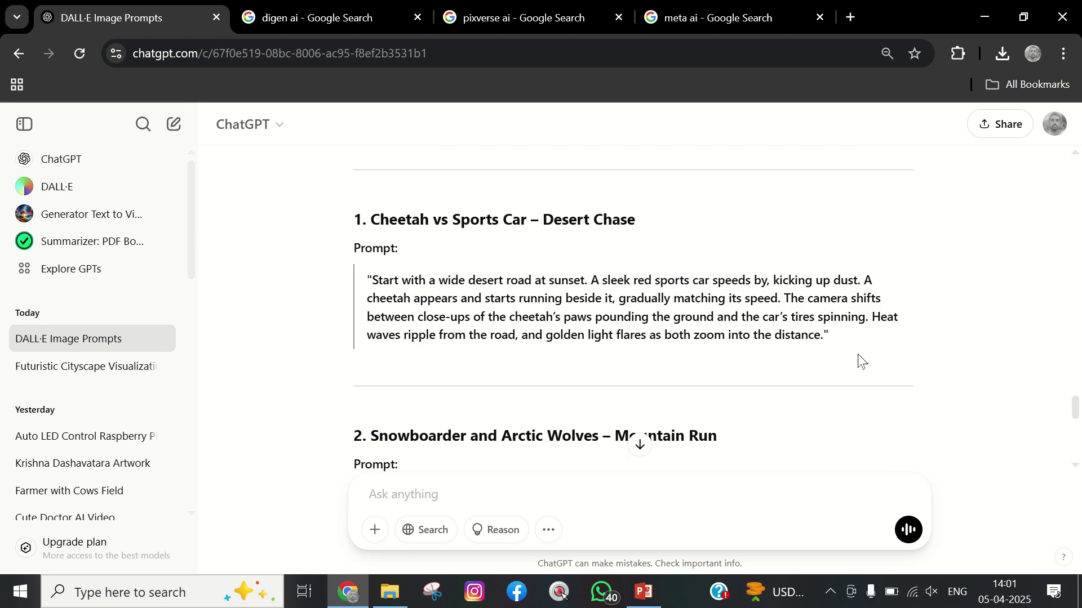
scroll(817, 349, down, 4)
click(864, 338)
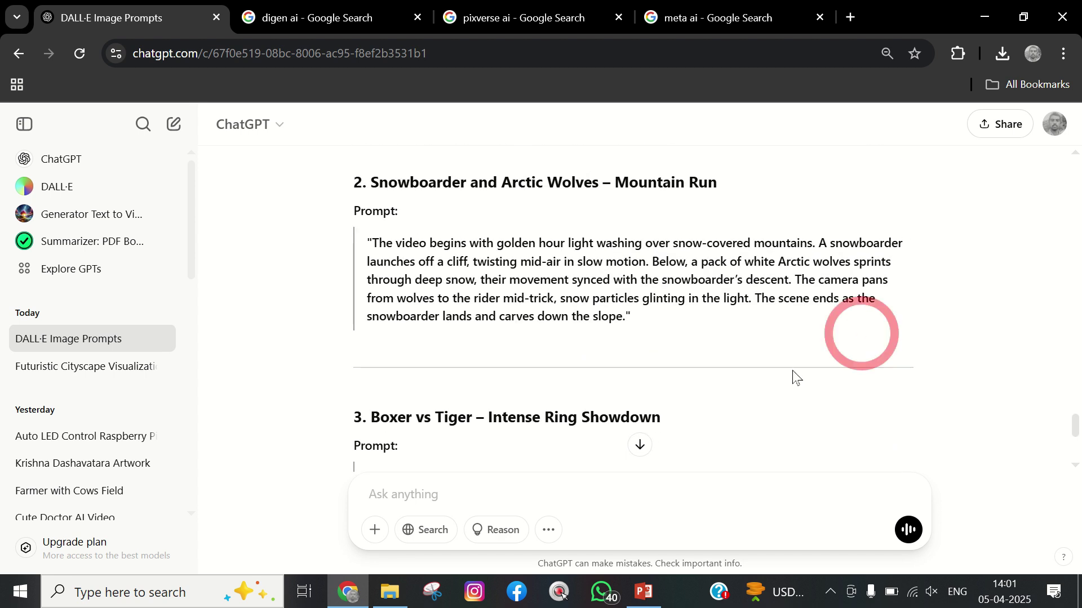
scroll(732, 380, down, 3)
scroll(684, 379, down, 2)
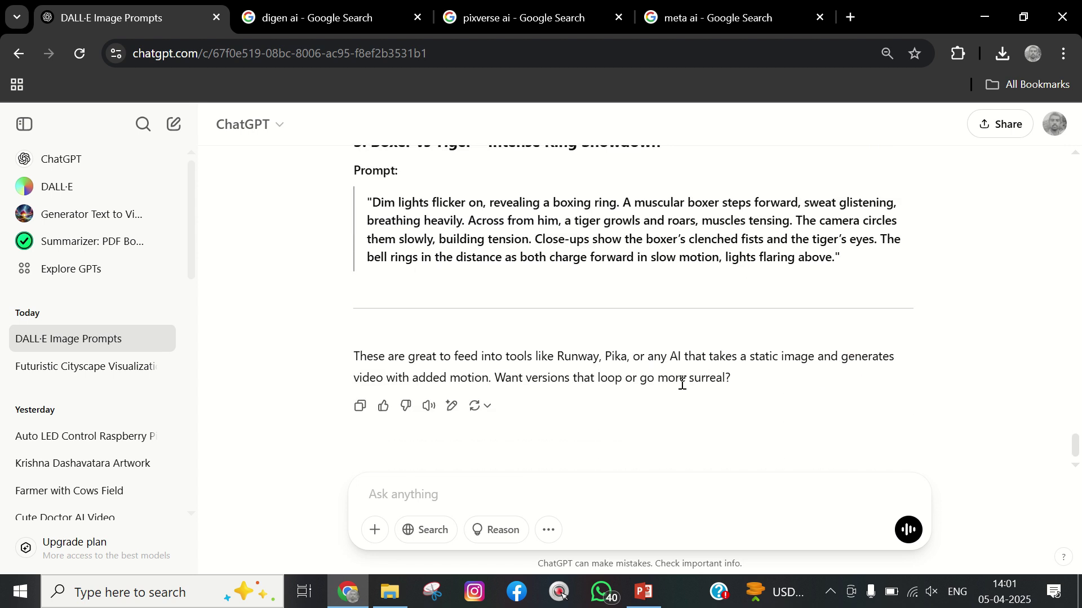
Revisit the three generated images in the conversation and check their saved copies in the Downloads folder in File Explorer
scroll(682, 389, up, 7)
scroll(682, 387, up, 15)
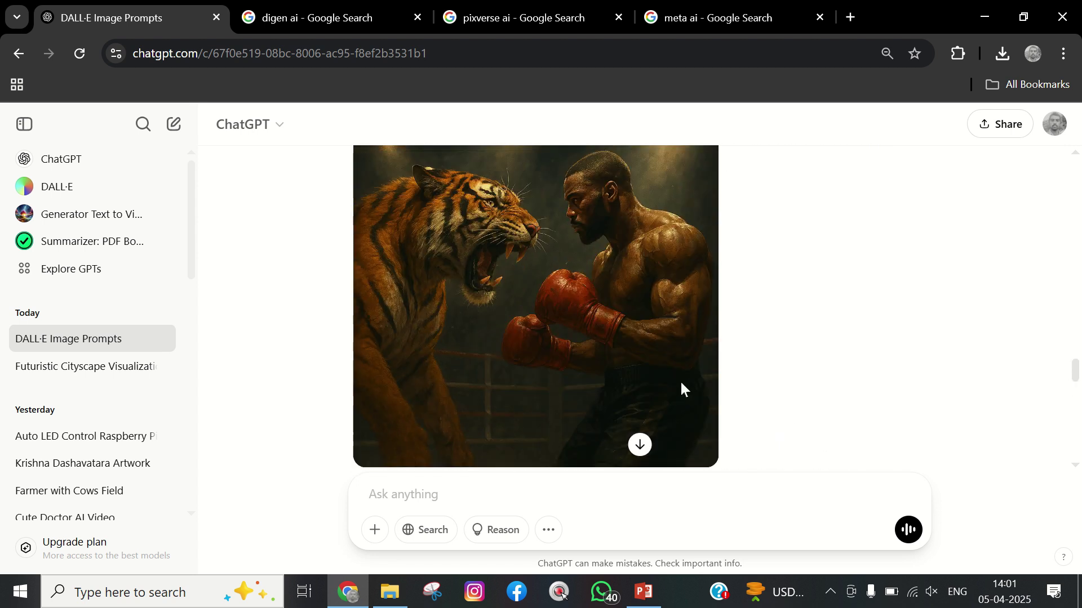
scroll(682, 387, up, 6)
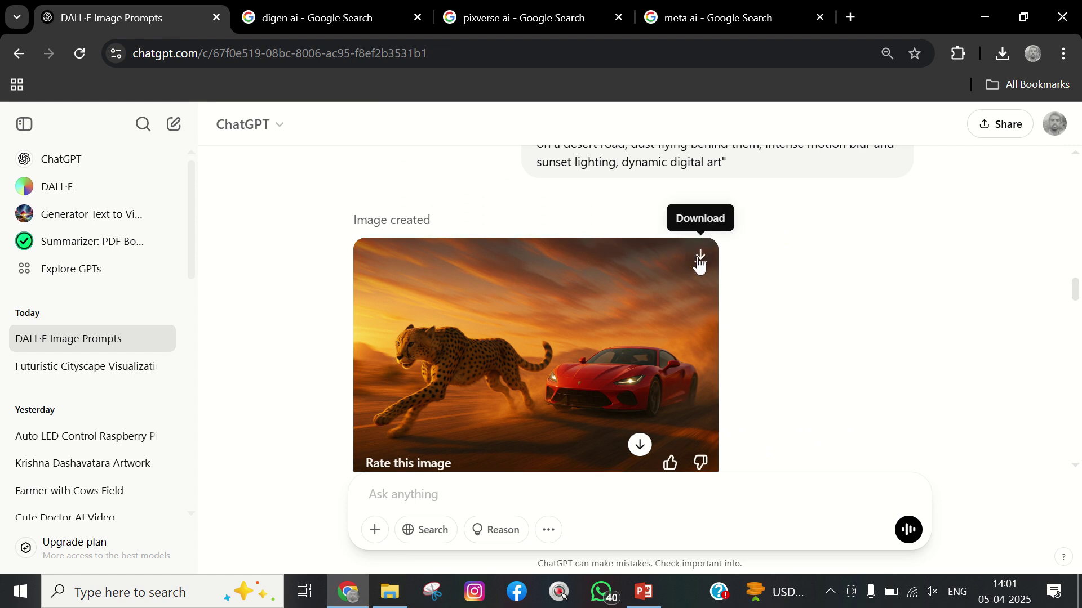
scroll(680, 363, down, 6)
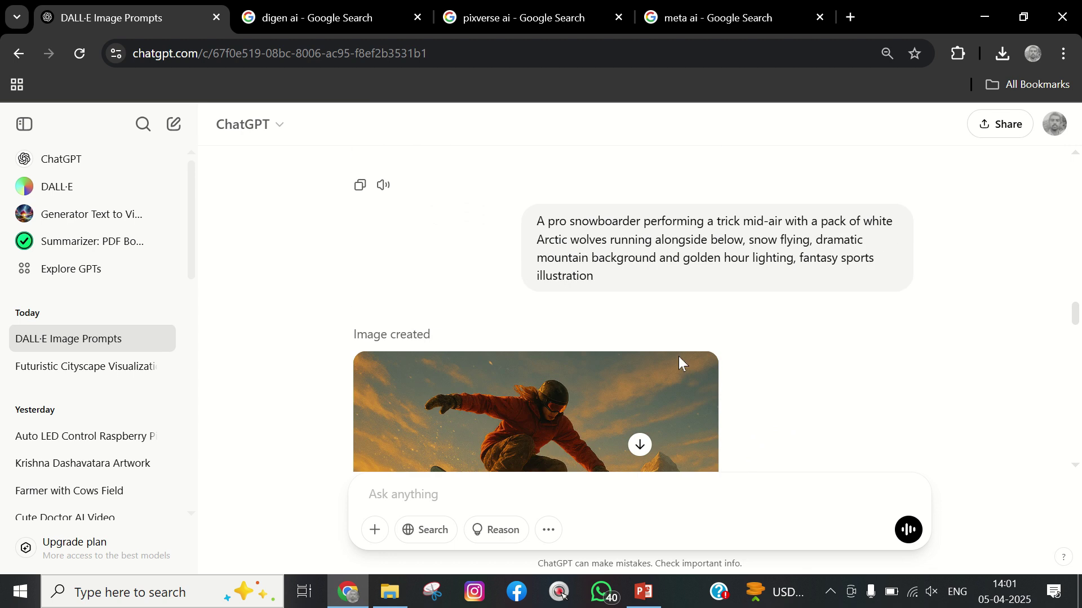
scroll(706, 303, down, 8)
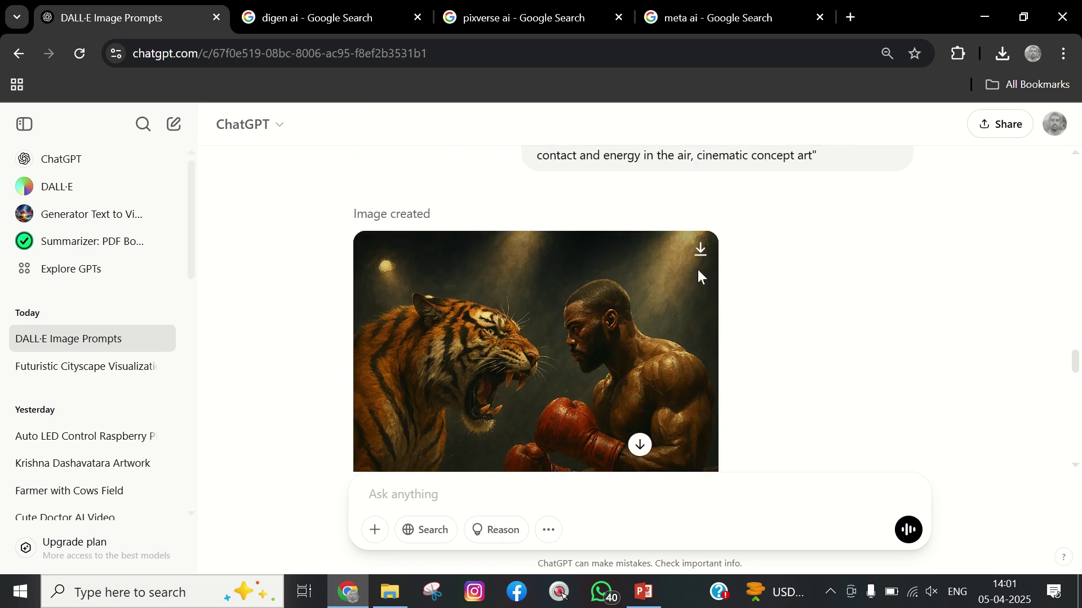
click(389, 591)
drag(535, 185, 145, 173)
click(636, 177)
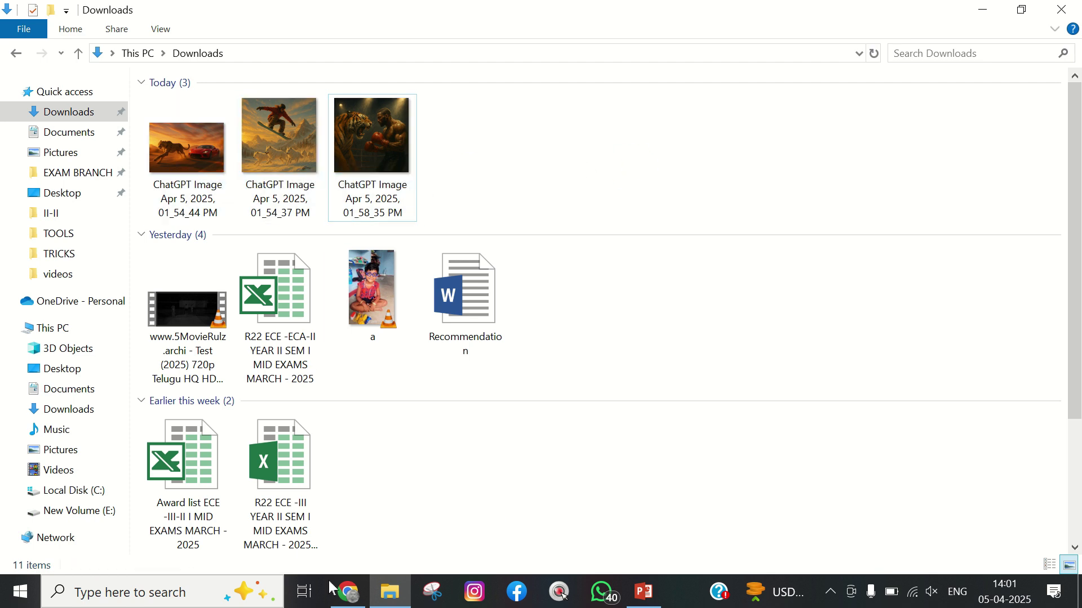
Return to Chrome, open DigenAI from the search results, sign in with a Google account and start a new creation
click(346, 593)
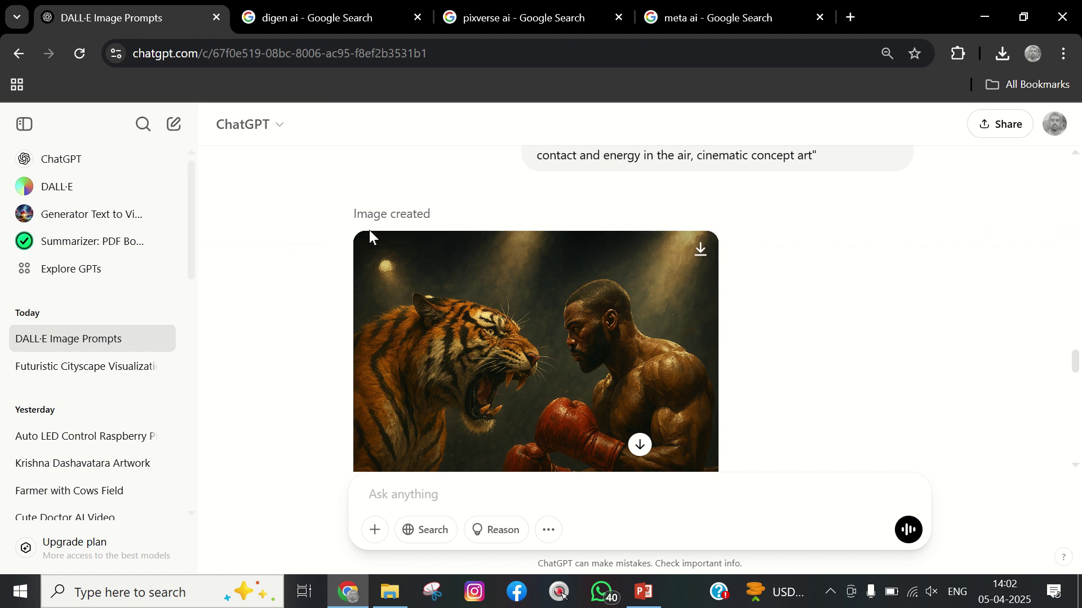
click(302, 15)
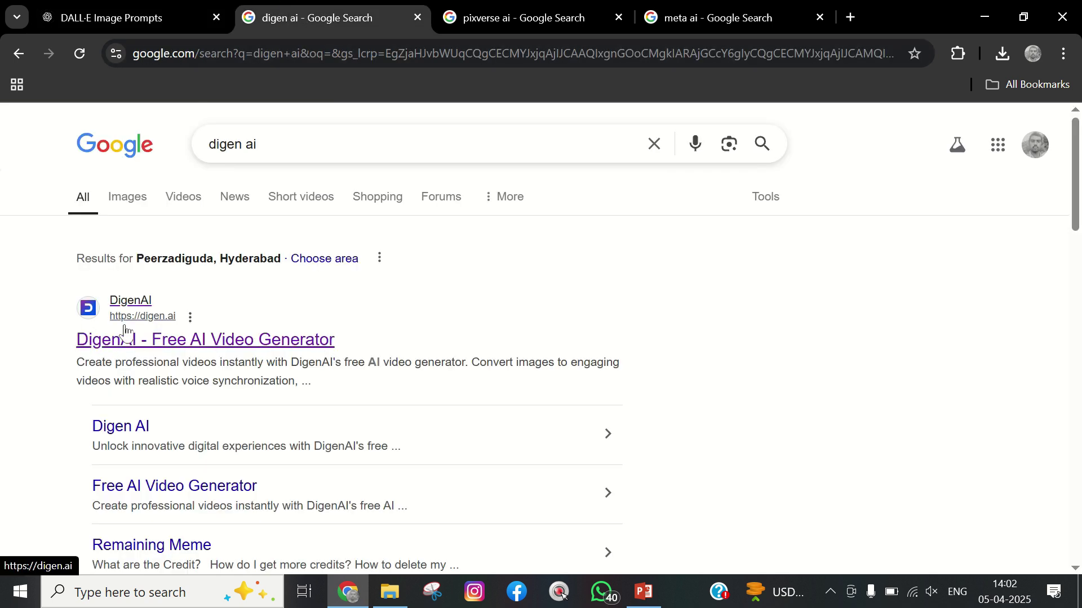
click(161, 341)
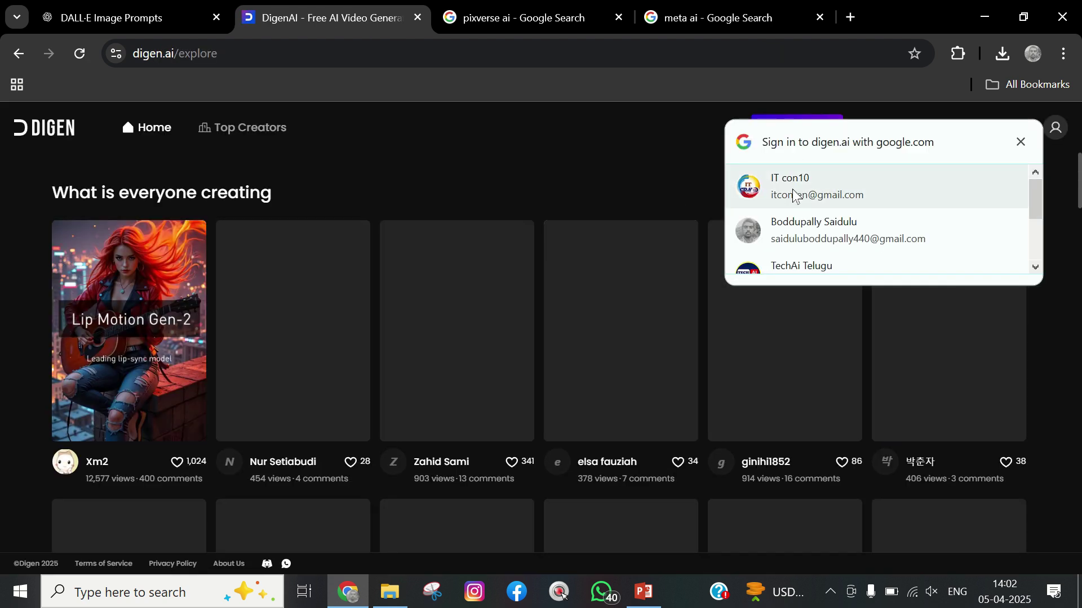
click(794, 196)
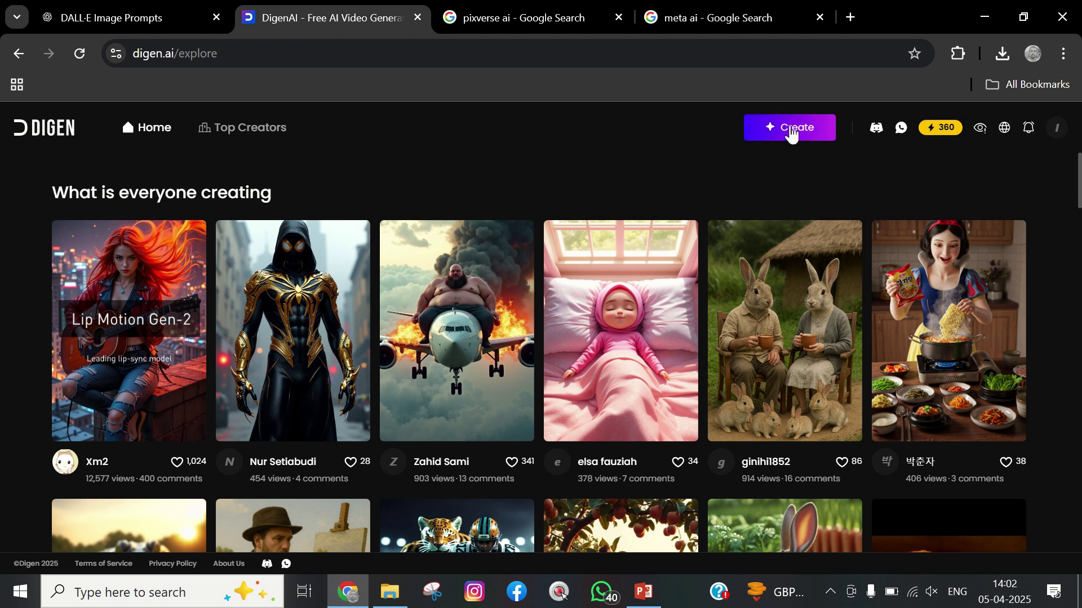
click(792, 133)
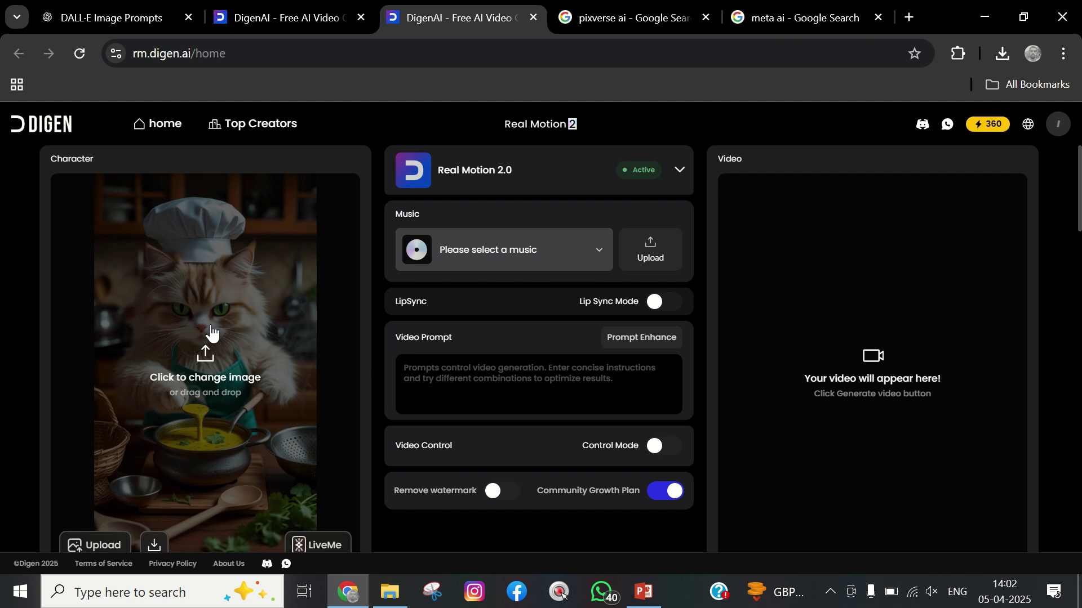
Upload the cheetah and sports car image "ChatGPT Image Apr 5, 2025, 01_54_44 PM" from Downloads as the character image
scroll(211, 333, down, 2)
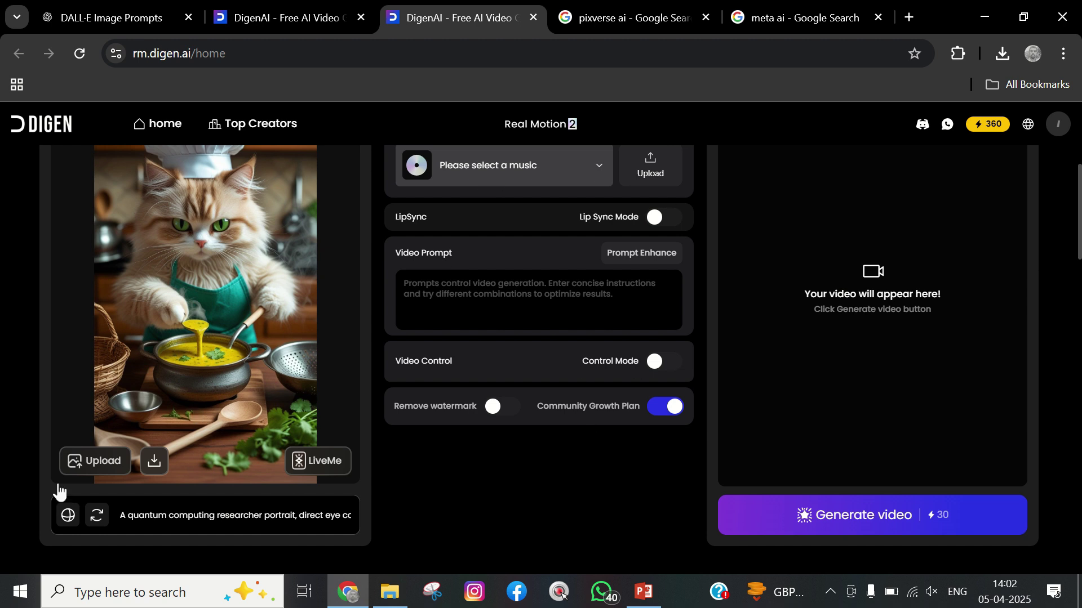
click(93, 462)
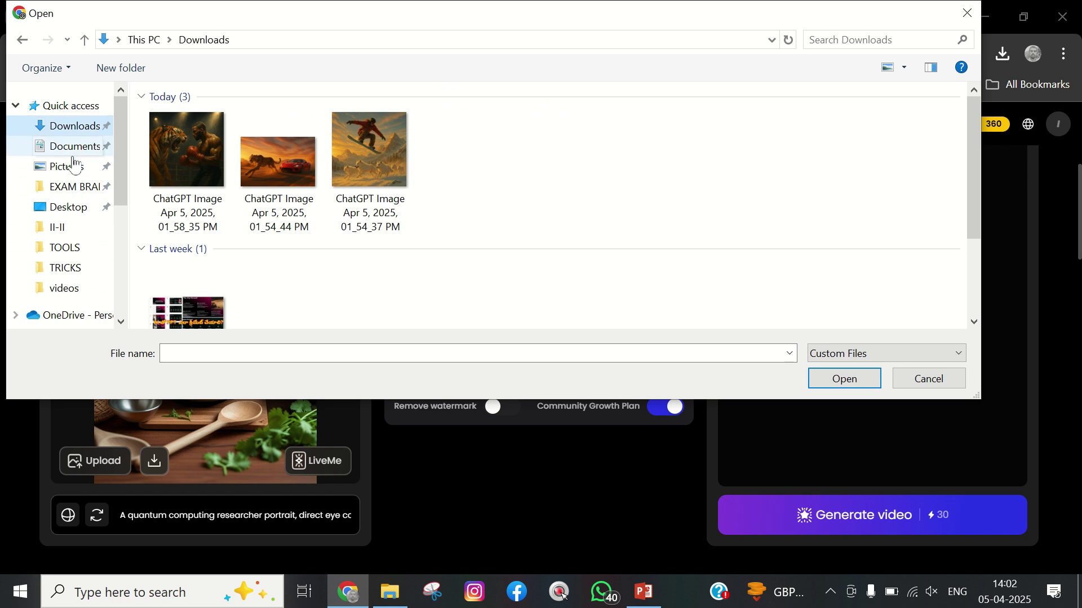
click(275, 179)
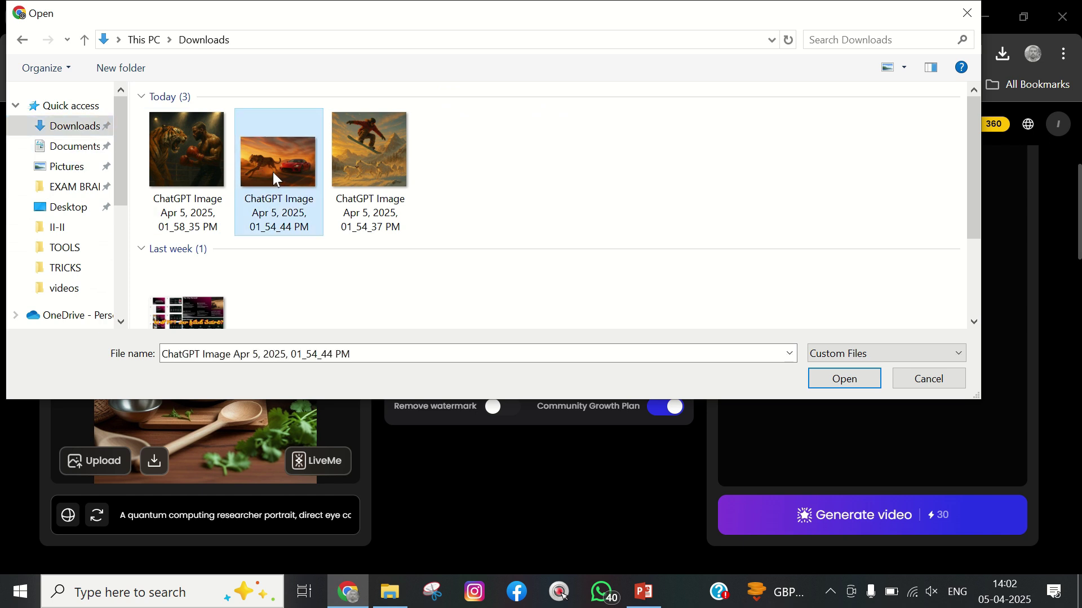
click(843, 378)
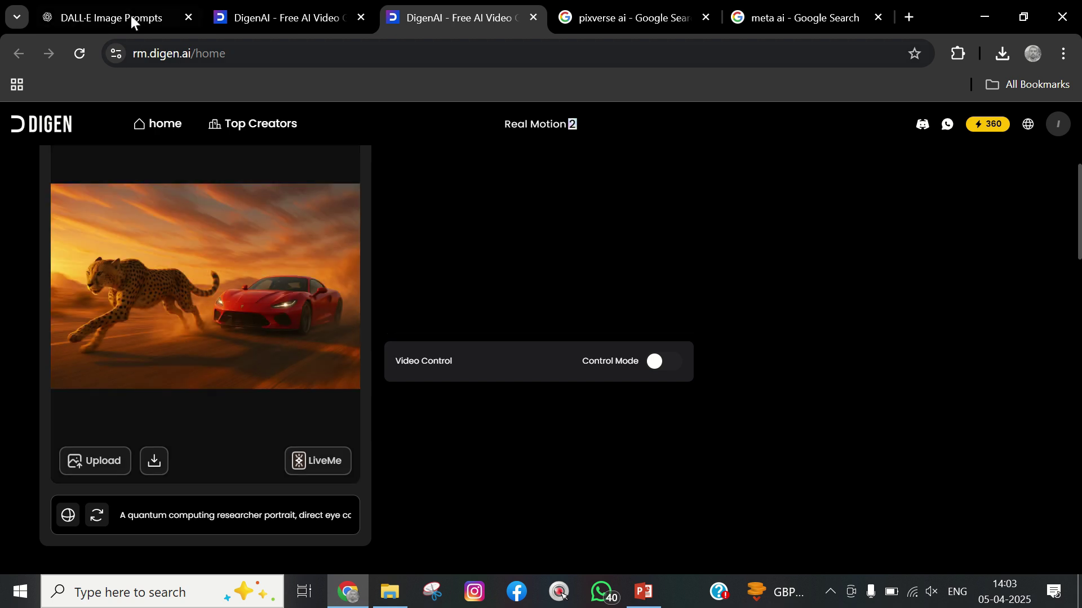
Copy the "Cheetah vs Sports Car – Desert Chase" video prompt from the ChatGPT conversation and return to the DigenAI creation page
click(131, 16)
scroll(554, 367, up, 10)
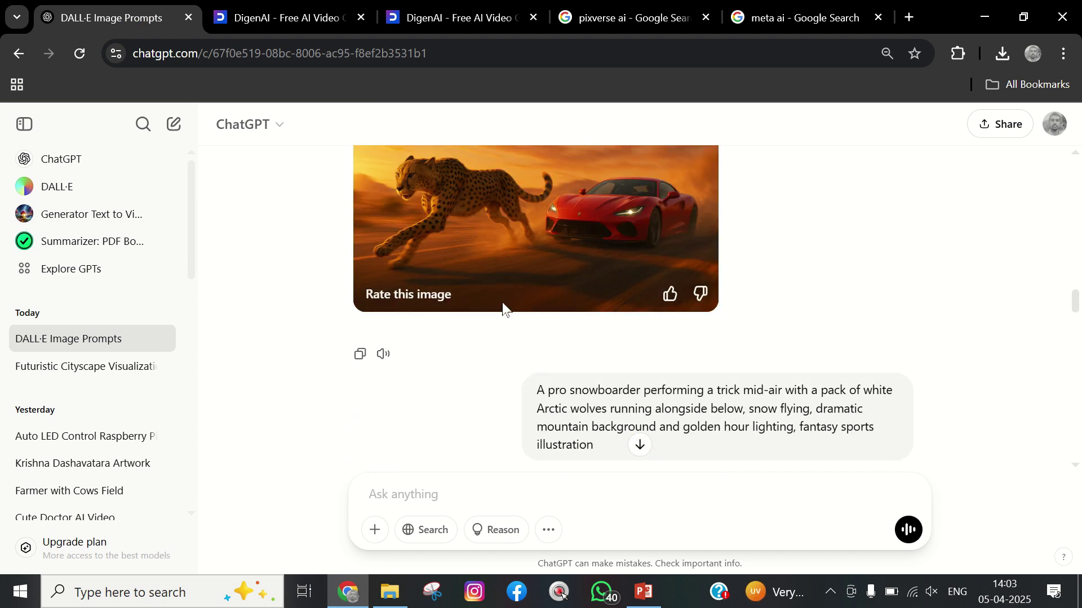
scroll(503, 309, down, 10)
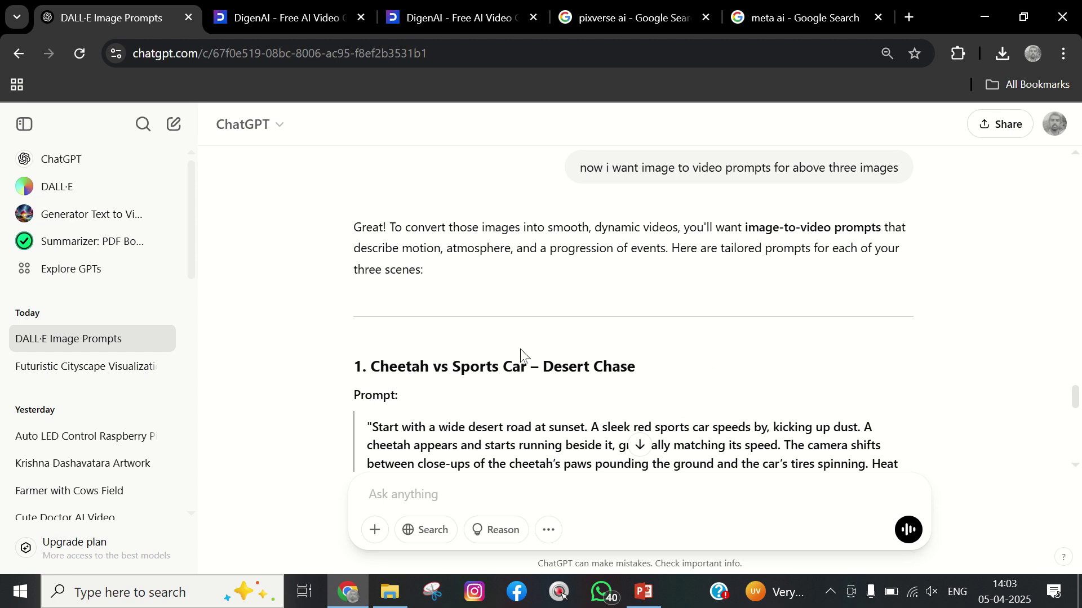
scroll(458, 341, down, 1)
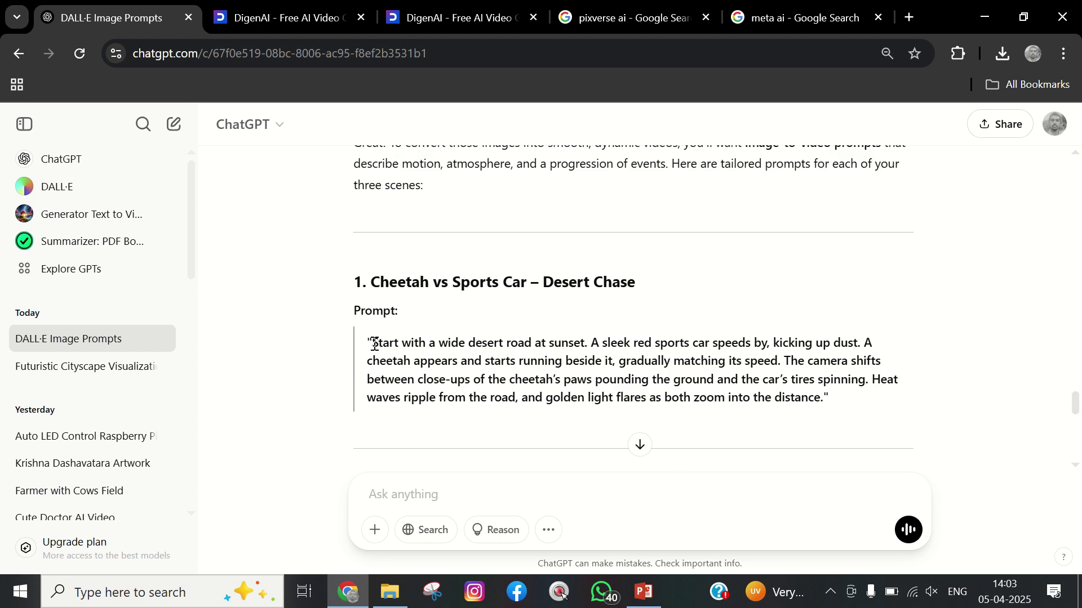
drag(408, 357, 829, 402)
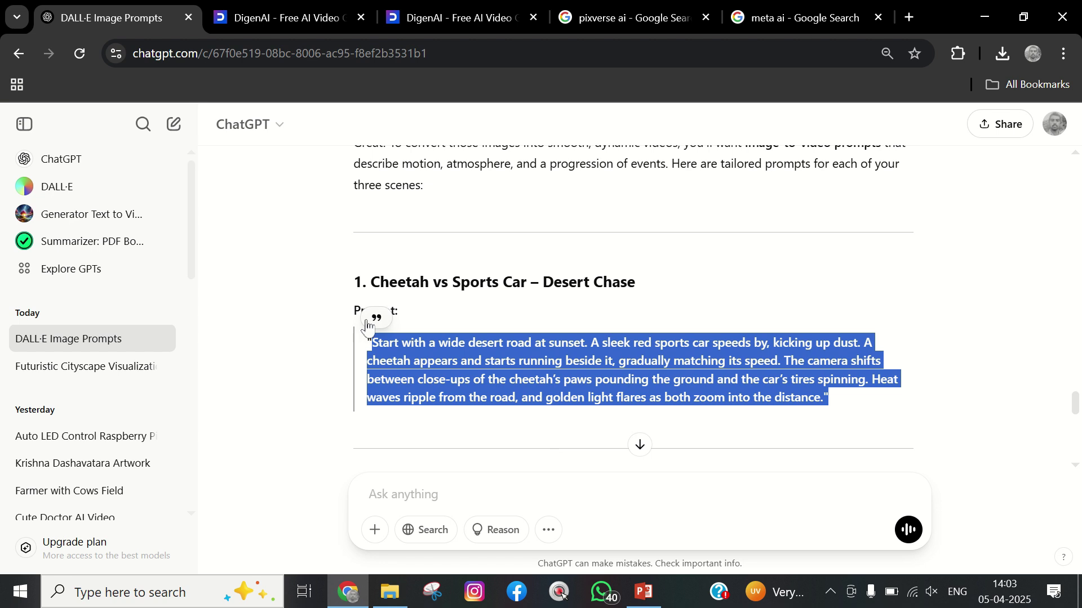
click(435, 19)
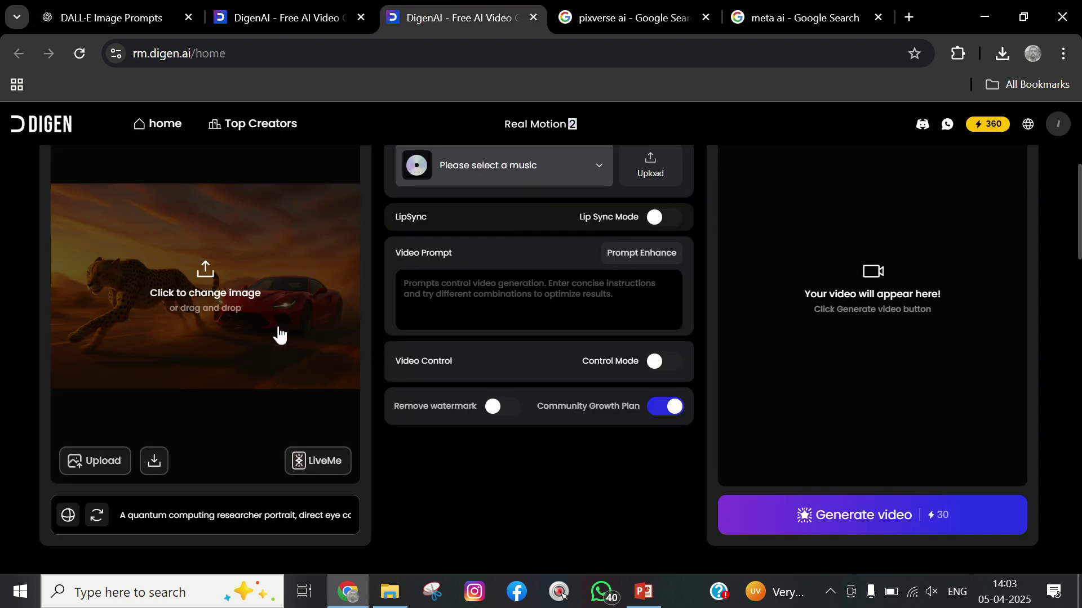
Paste the copied cheetah and sports car prompt as the video prompt and check the available music tracks without choosing one
click(474, 294)
key(ctrl+v)
scroll(529, 302, up, 2)
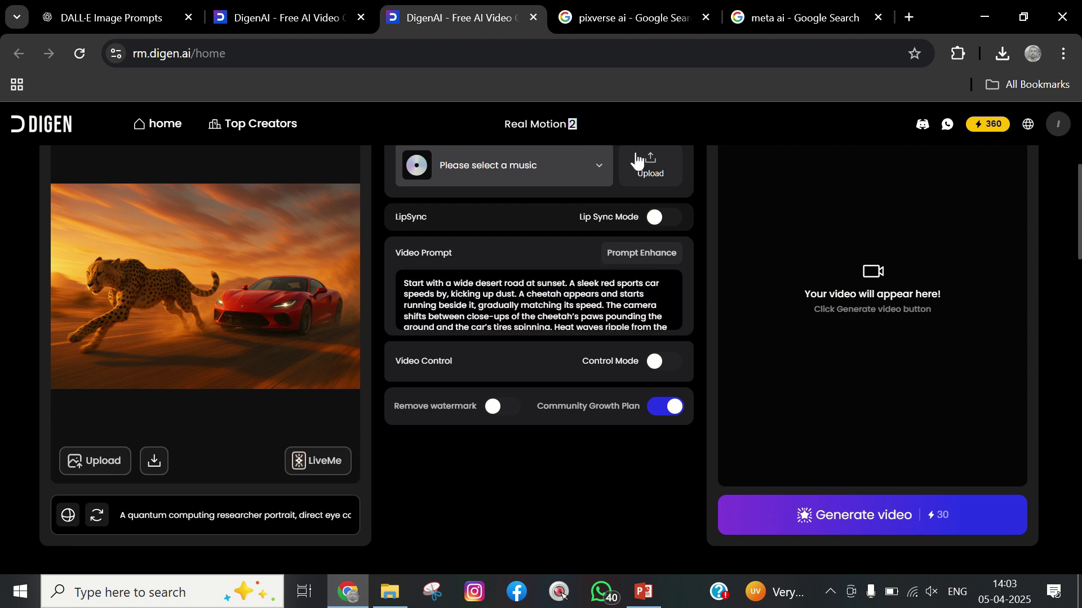
click(602, 168)
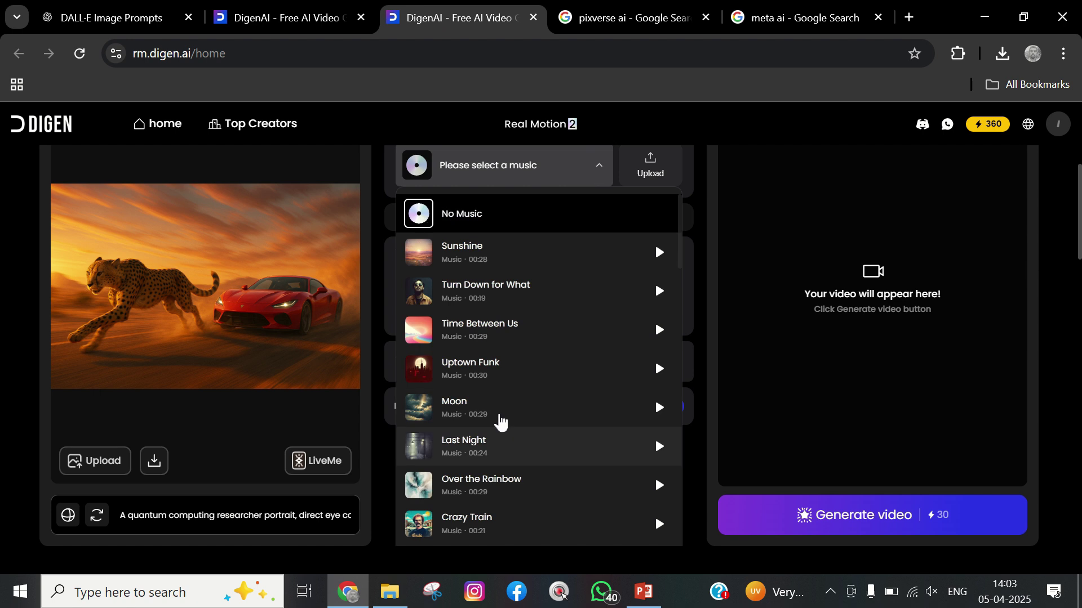
click(599, 168)
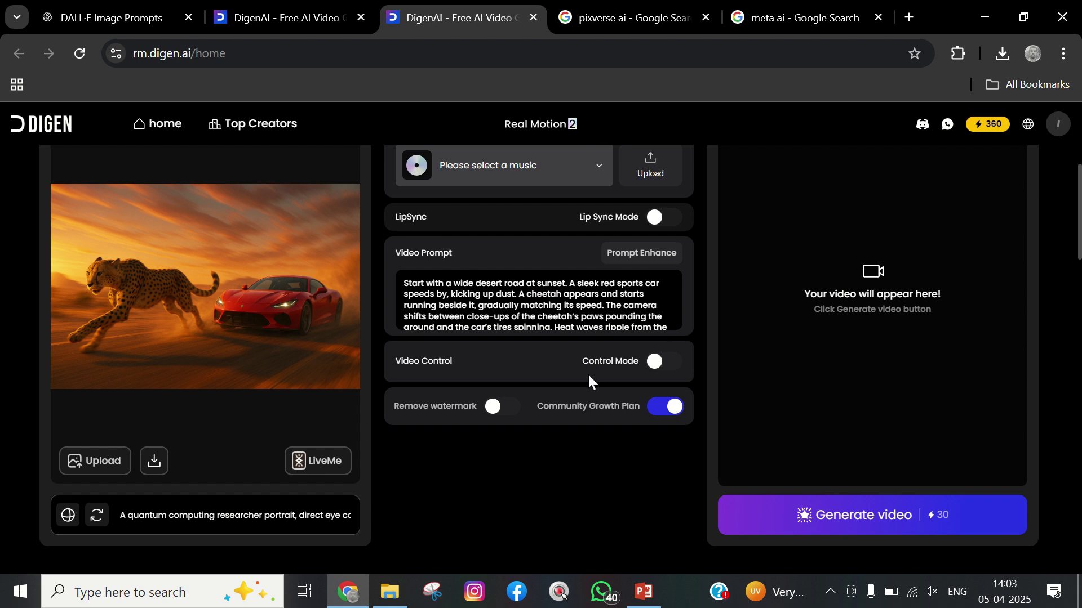
Generate the cheetah and sports car video from the uploaded image and the pasted prompt
scroll(587, 374, down, 2)
scroll(577, 377, up, 4)
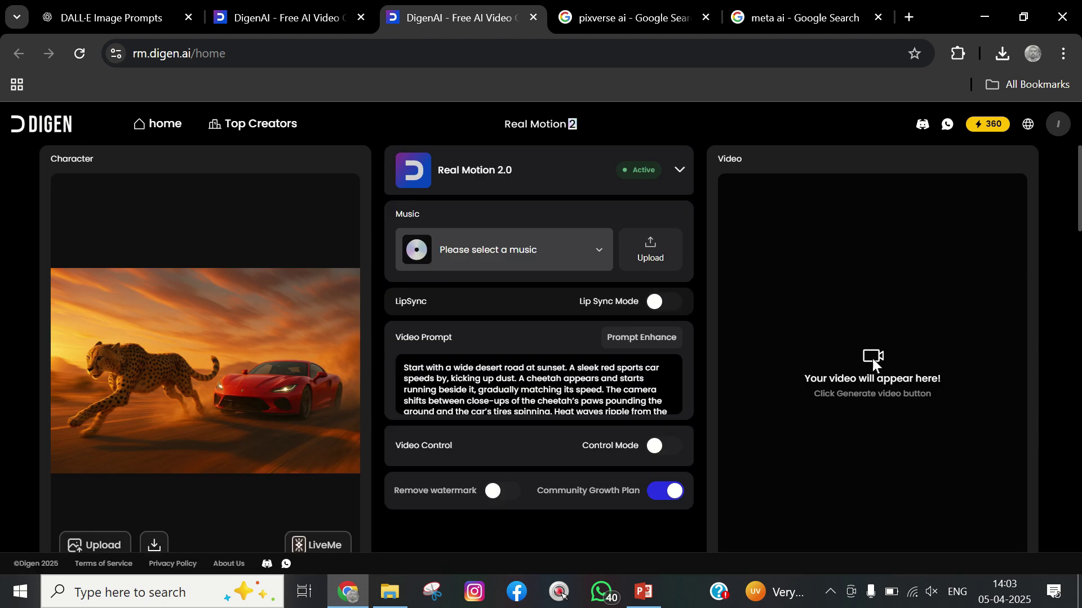
scroll(872, 359, down, 5)
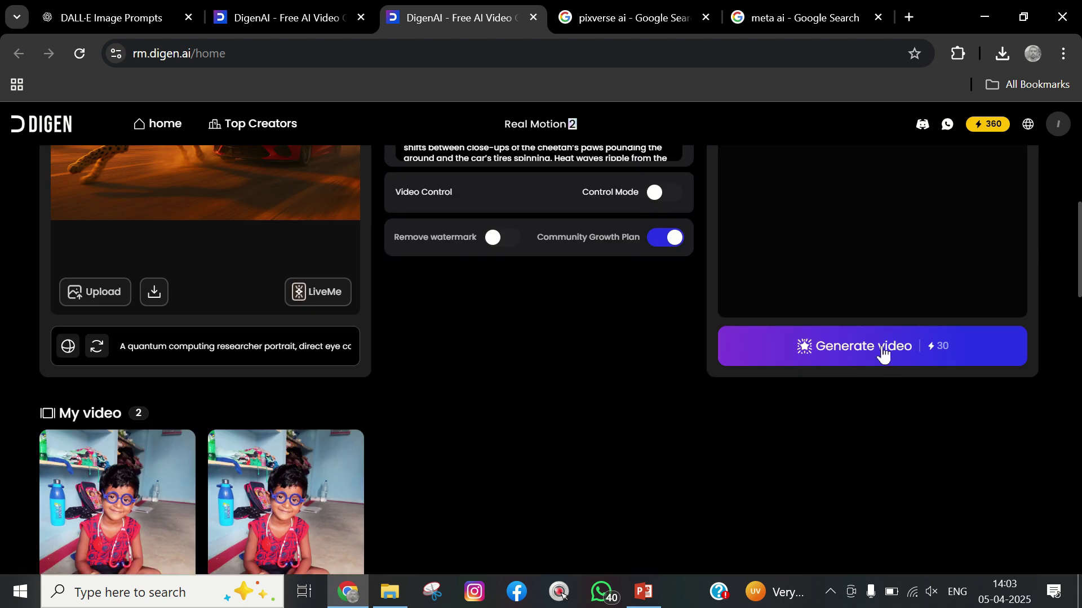
click(882, 354)
scroll(756, 368, up, 3)
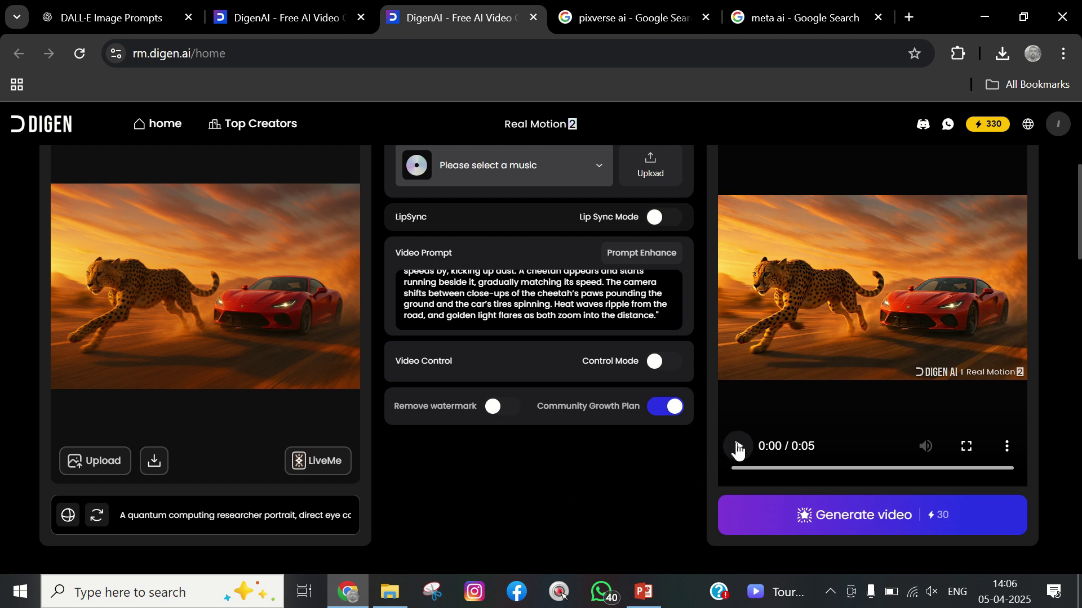
Play the generated cheetah and sports car video, watch it in full screen and return to the normal view
click(738, 449)
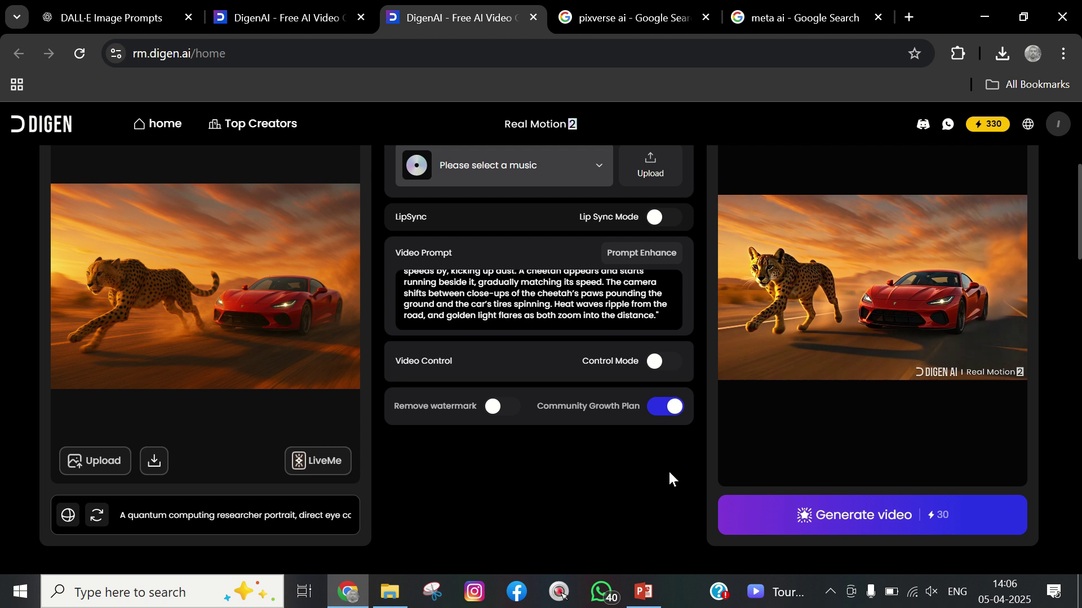
mouse_move(918, 341)
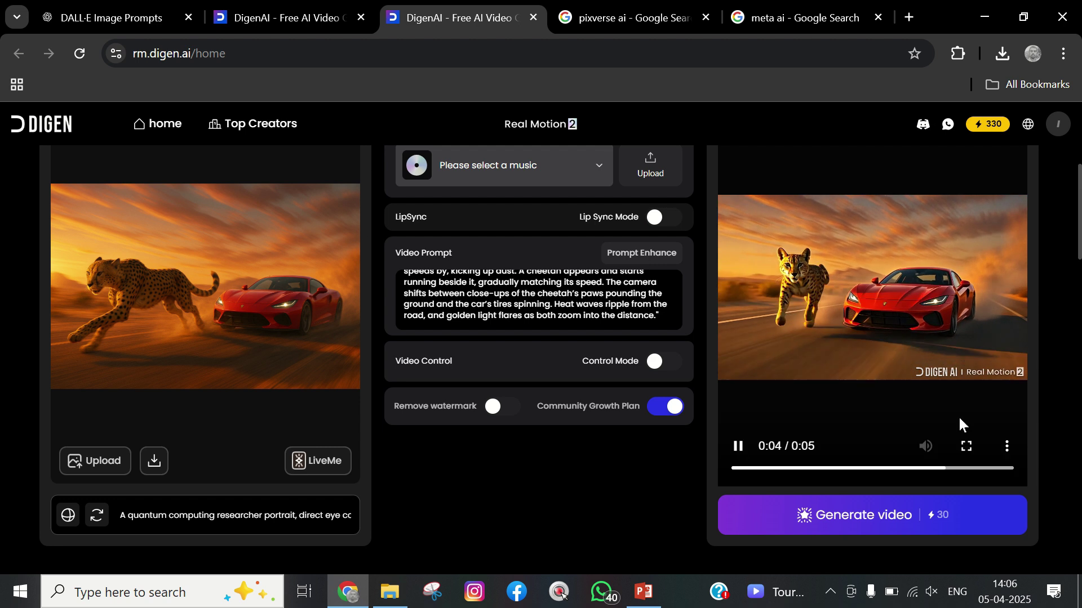
click(980, 447)
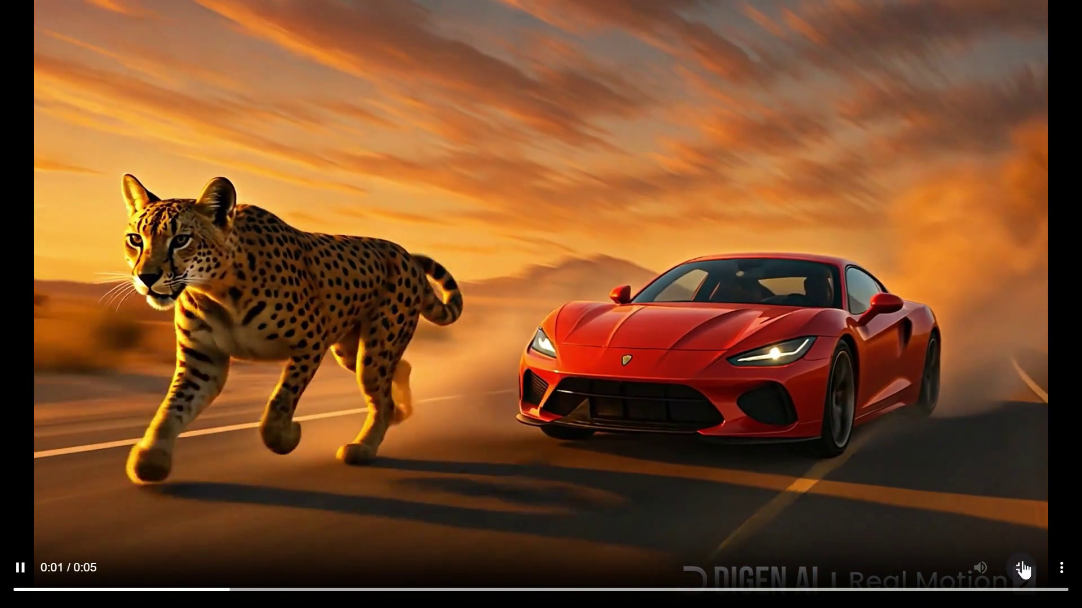
click(1021, 568)
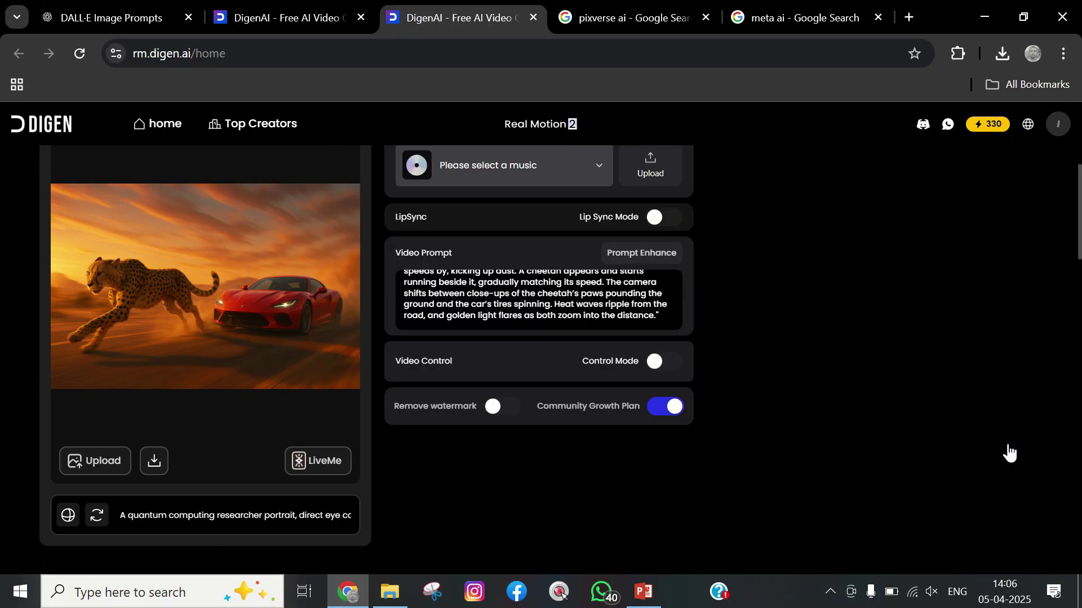
Download the generated cheetah video, play the MP4 file in VLC media player and close the player
click(1007, 446)
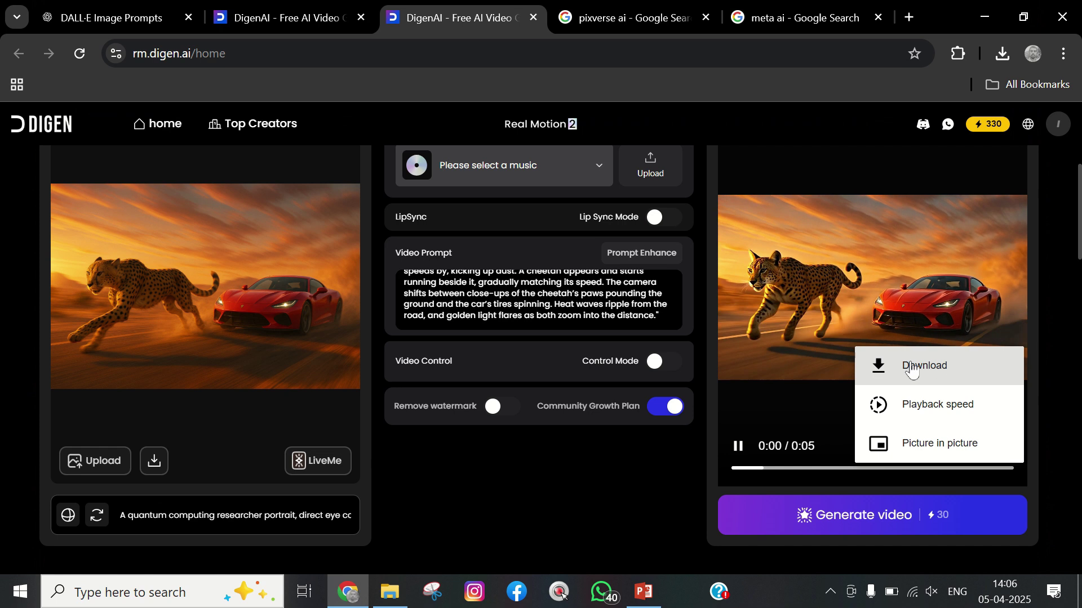
click(910, 362)
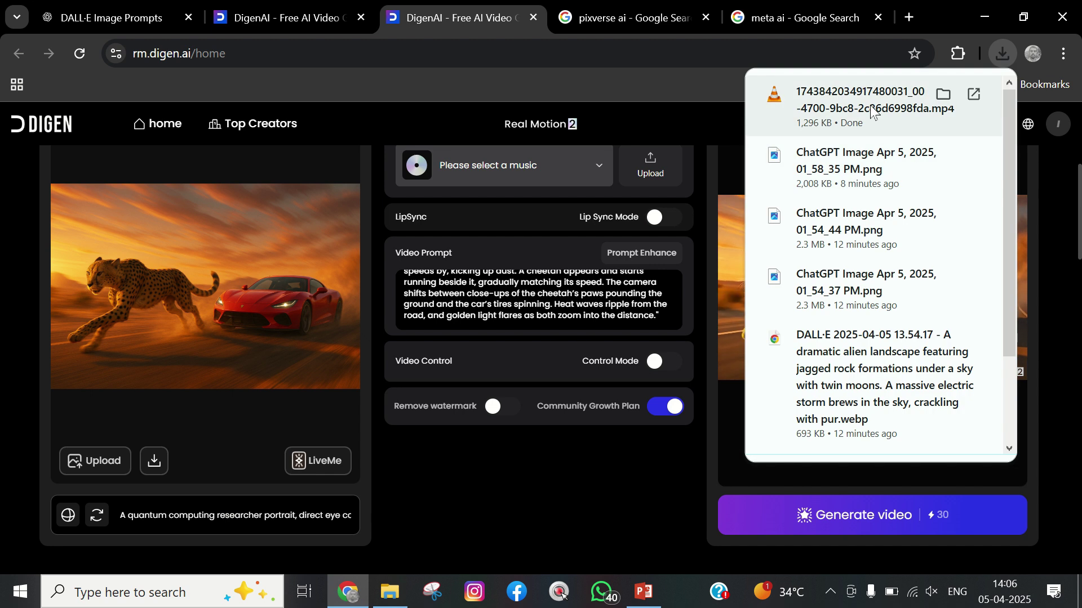
click(872, 109)
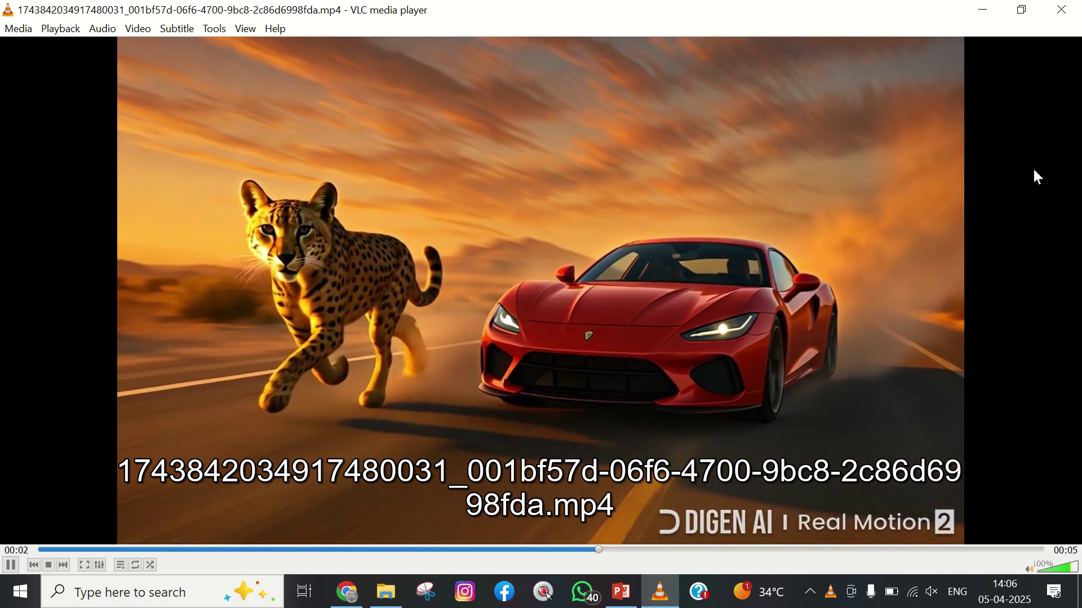
key(ctrl+q)
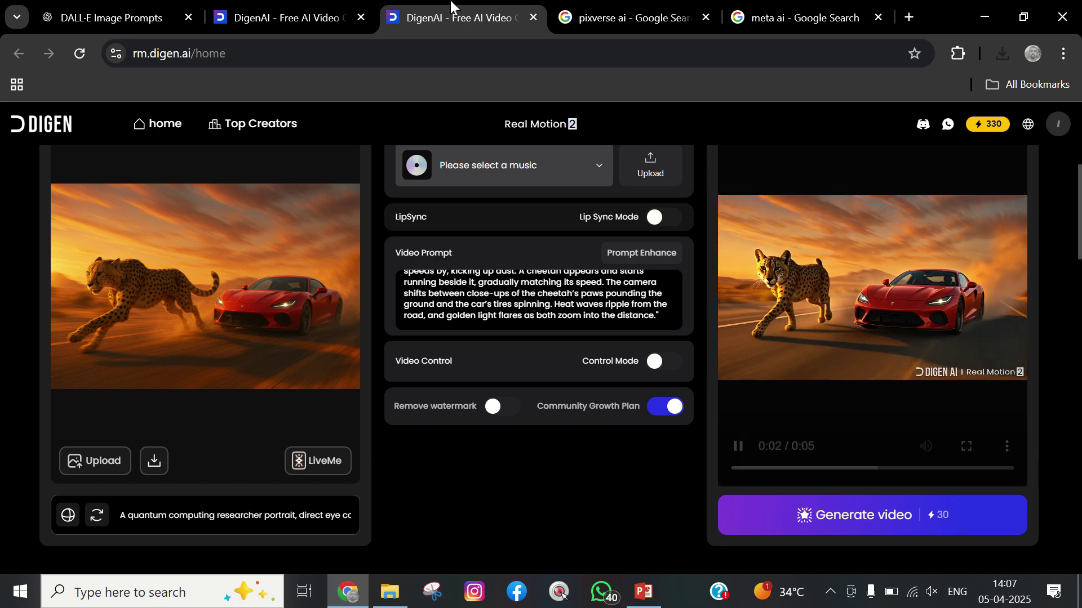
Open Pixverse AI from the Google search results and sign in with a Google account
click(570, 17)
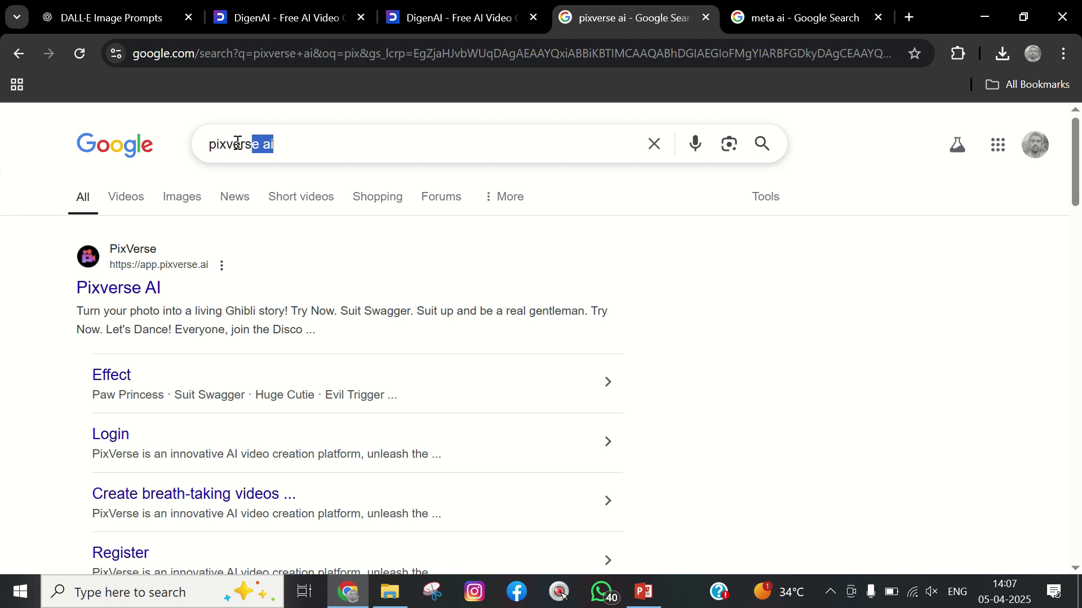
click(131, 330)
click(126, 290)
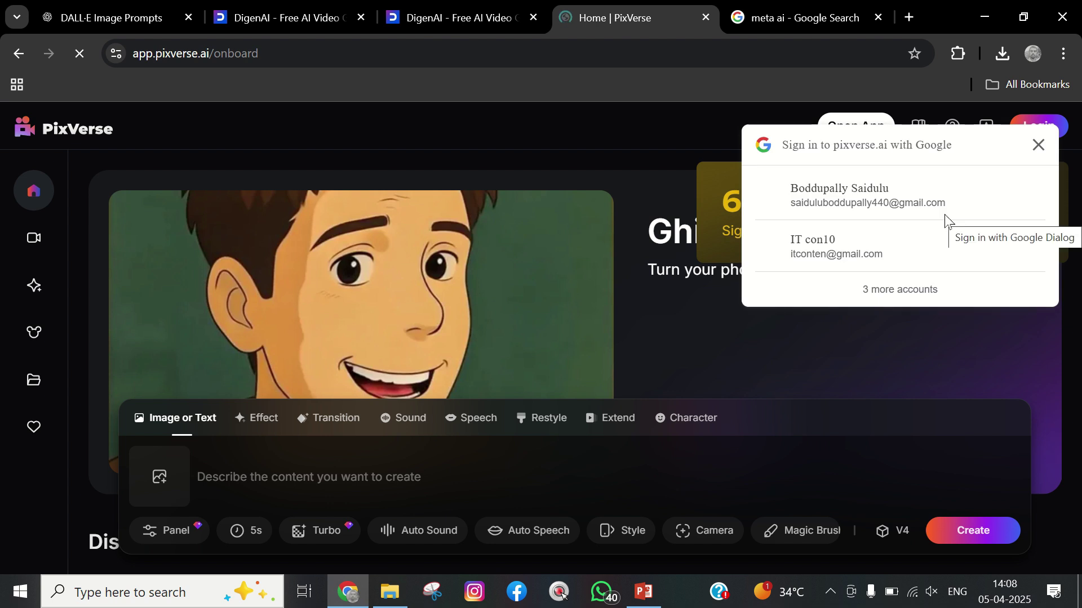
click(821, 193)
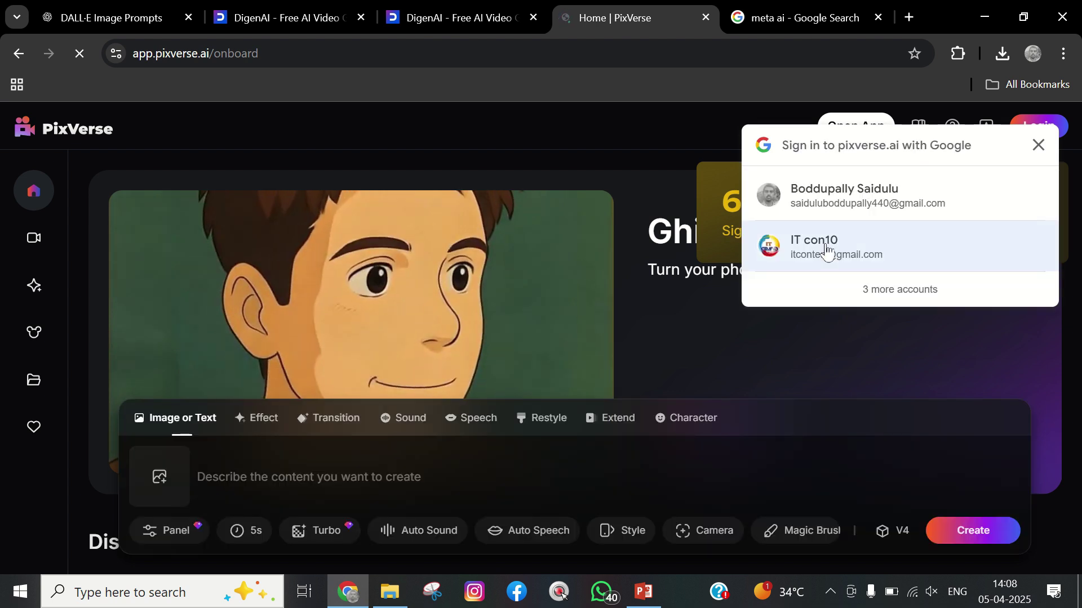
click(825, 248)
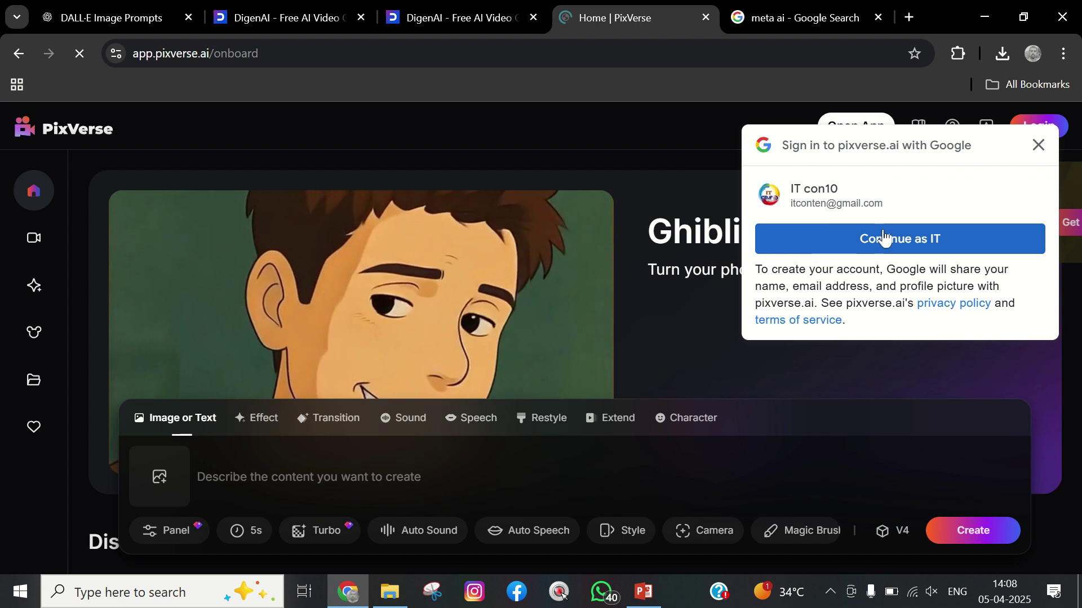
click(904, 237)
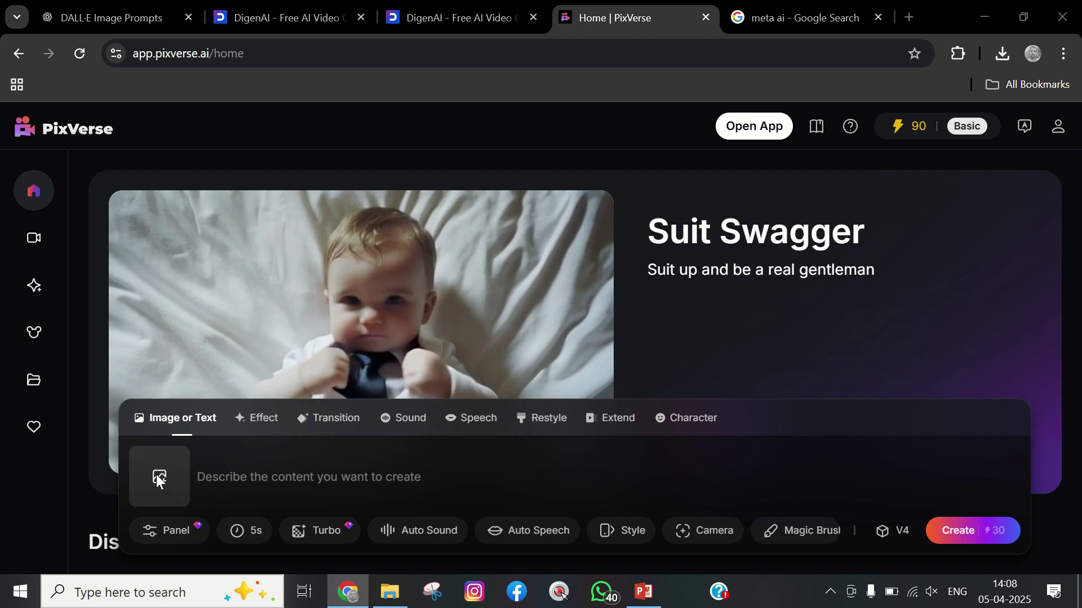
Upload the snowboarder image "ChatGPT Image Apr 5, 2025, 01_54_37 PM" from Downloads as the source image in PixVerse
click(157, 474)
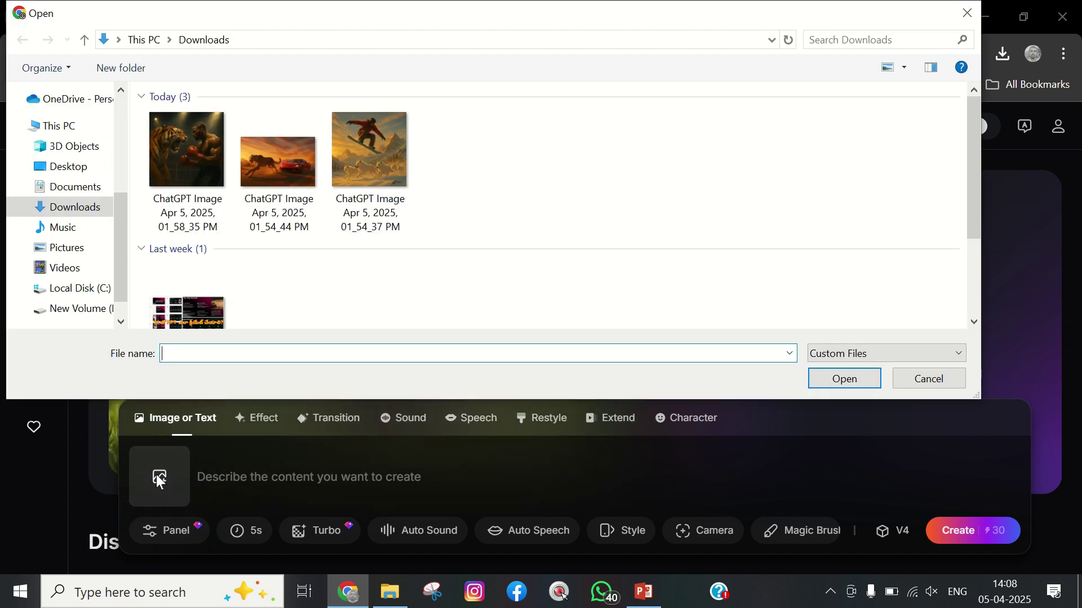
click(361, 165)
click(843, 378)
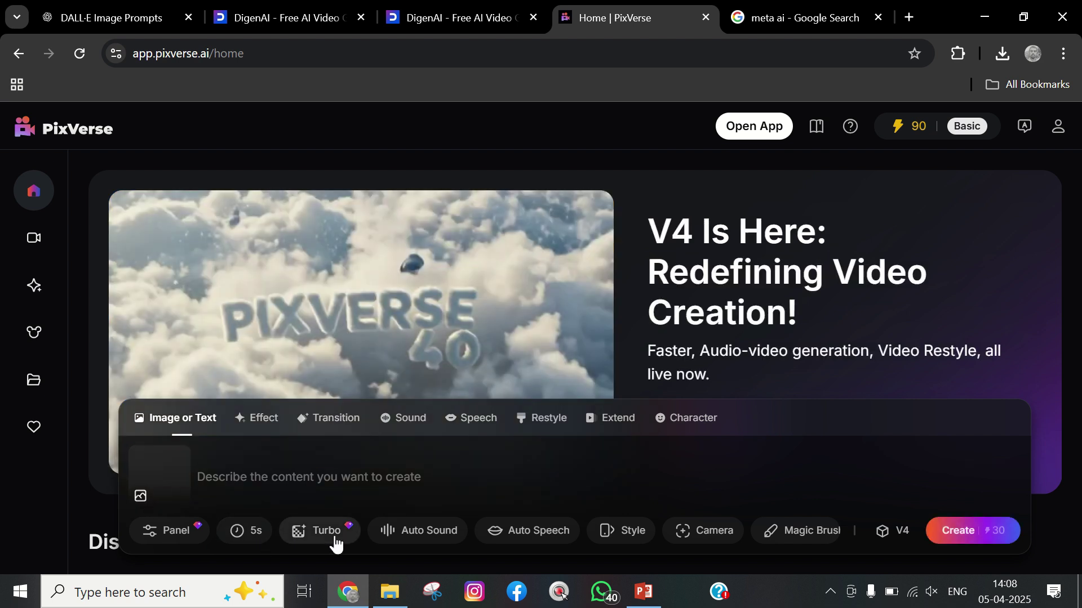
mouse_move(581, 530)
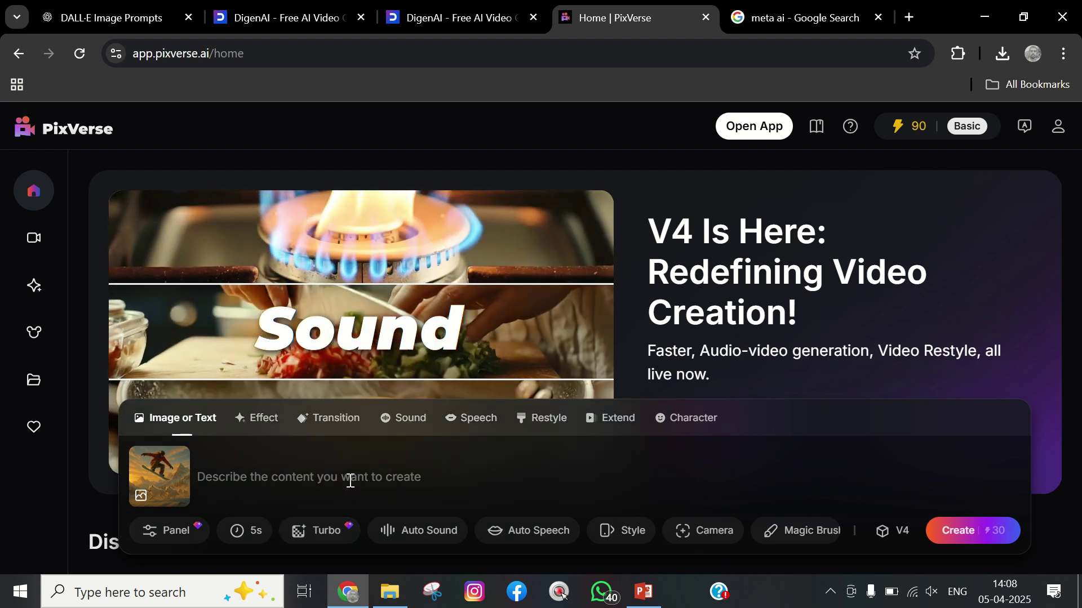
Copy the "Snowboarder and Arctic Wolves – Mountain Run" video prompt from the ChatGPT conversation and return to PixVerse
click(115, 17)
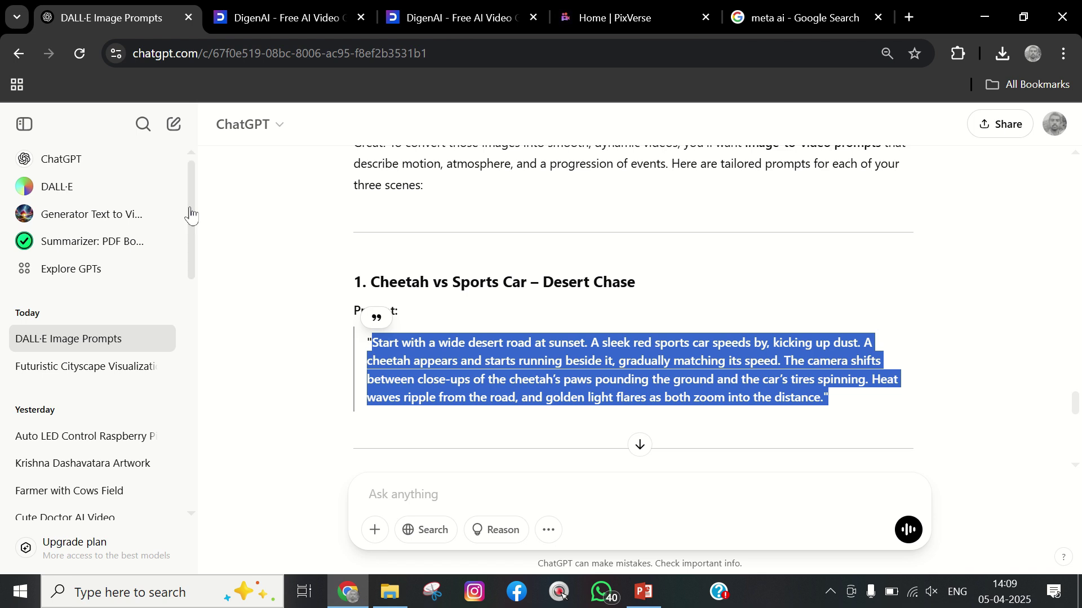
scroll(458, 305, down, 5)
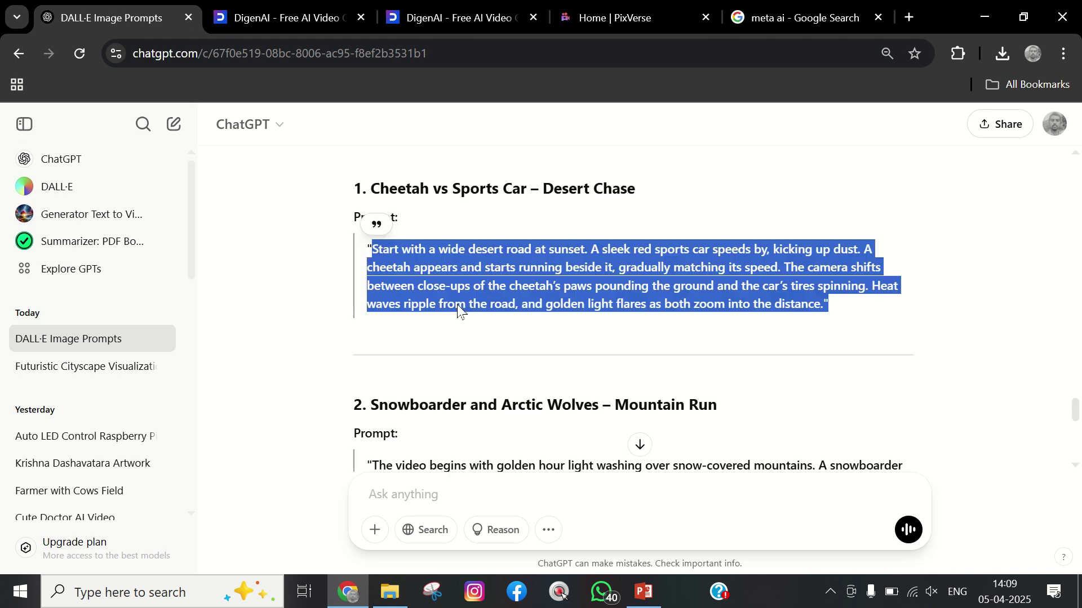
click(493, 259)
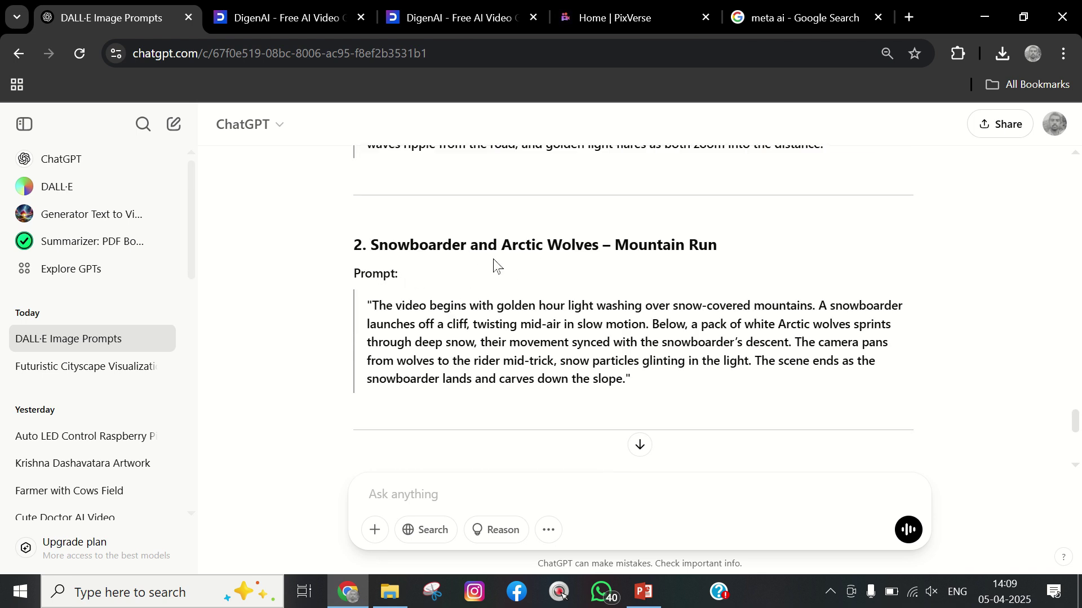
drag(380, 306, 612, 379)
key(ctrl+c)
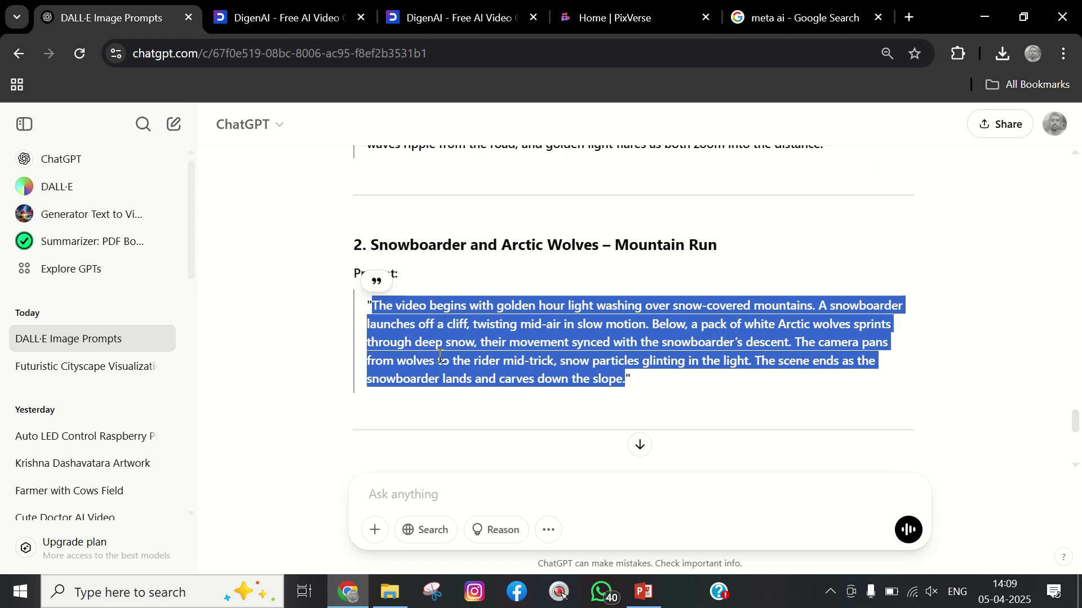
click(617, 18)
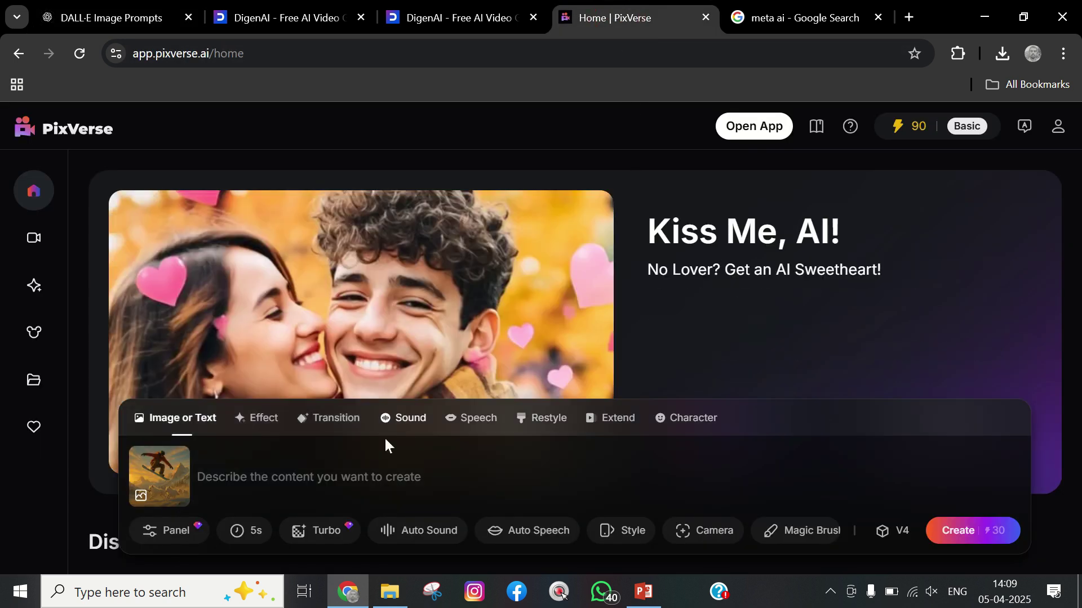
Paste the snowboarder and Arctic wolves prompt as the content description and create the video
click(301, 474)
key(ctrl+v)
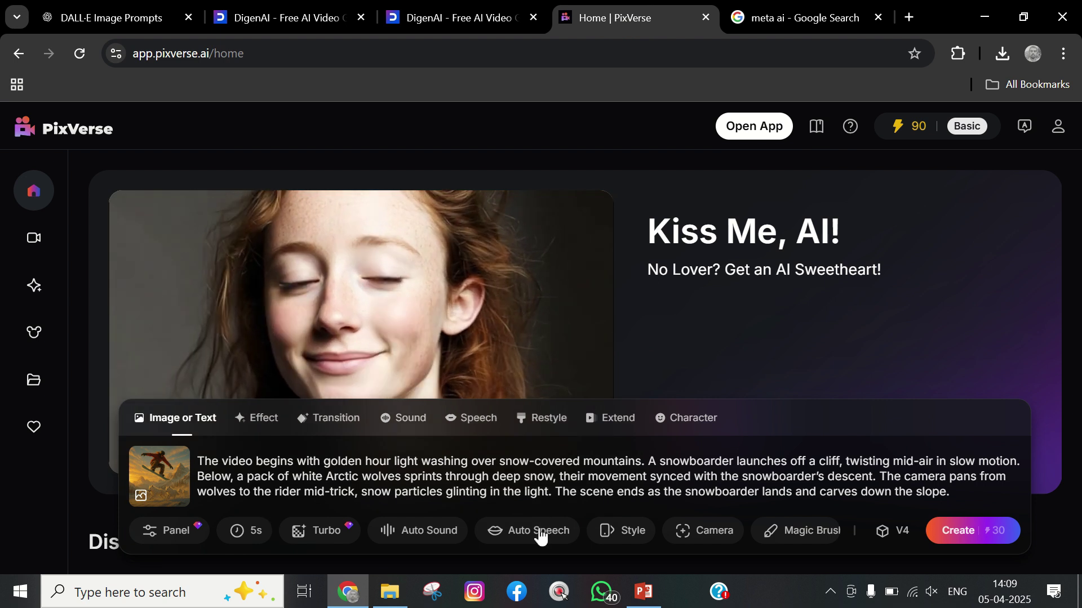
scroll(957, 529, down, 5)
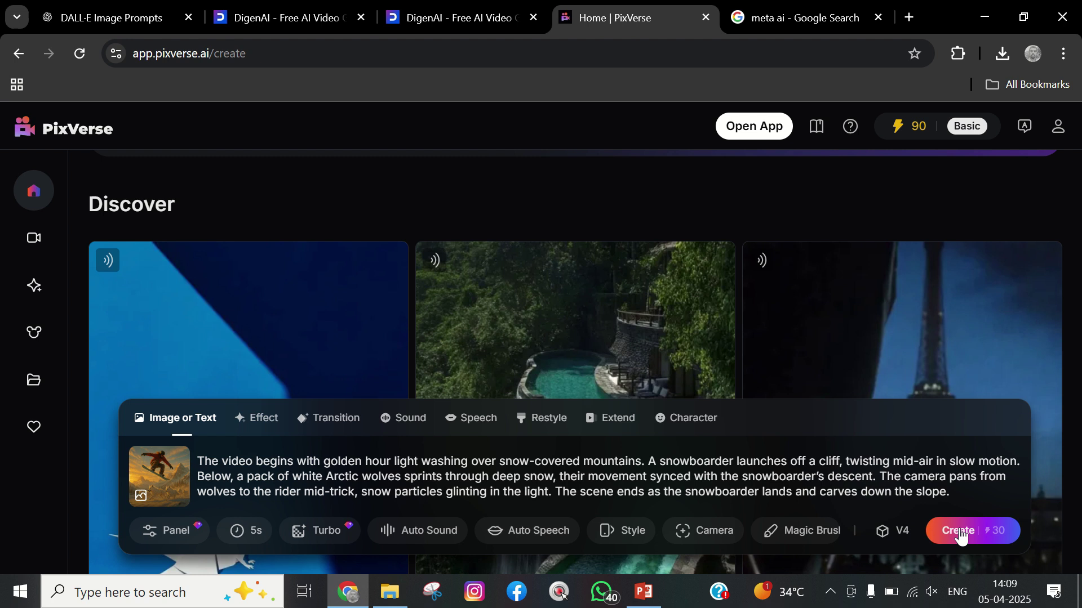
click(961, 537)
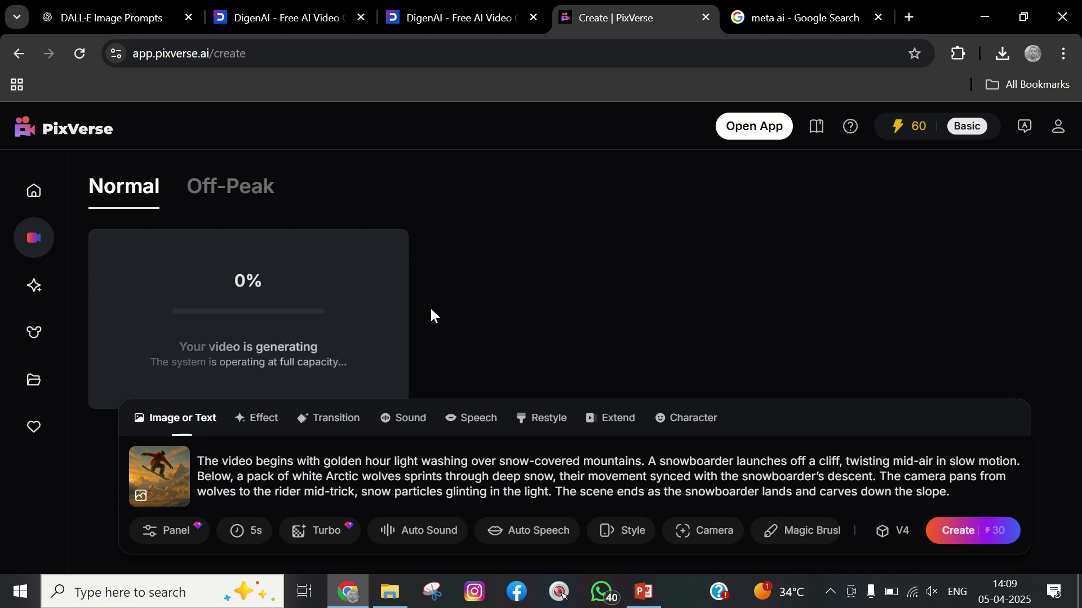
Follow the snowboarder video's generation progress and preview the finished clip
scroll(432, 314, down, 1)
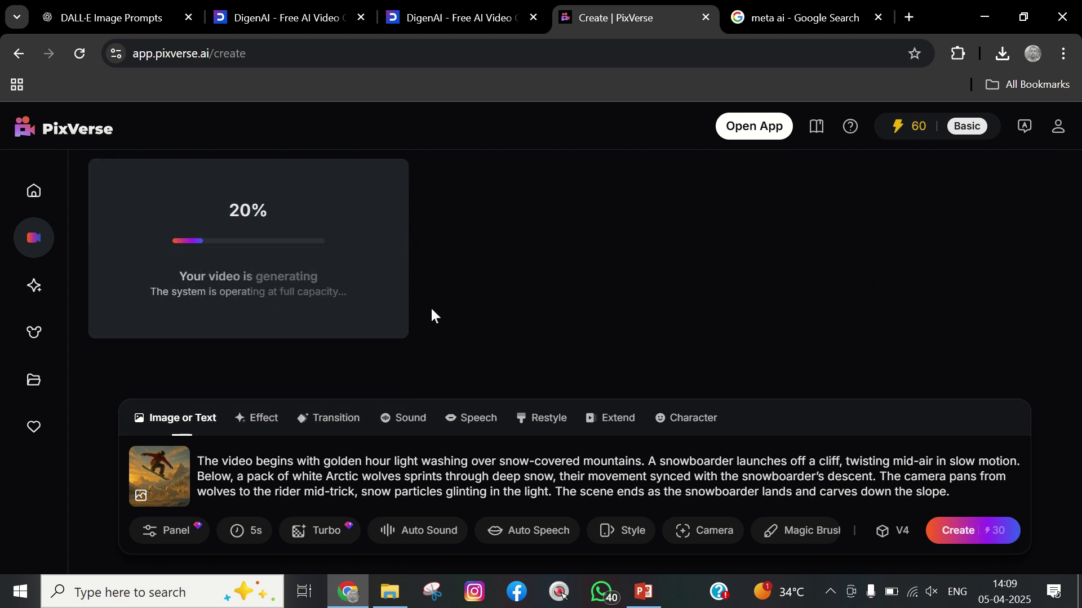
scroll(431, 315, up, 1)
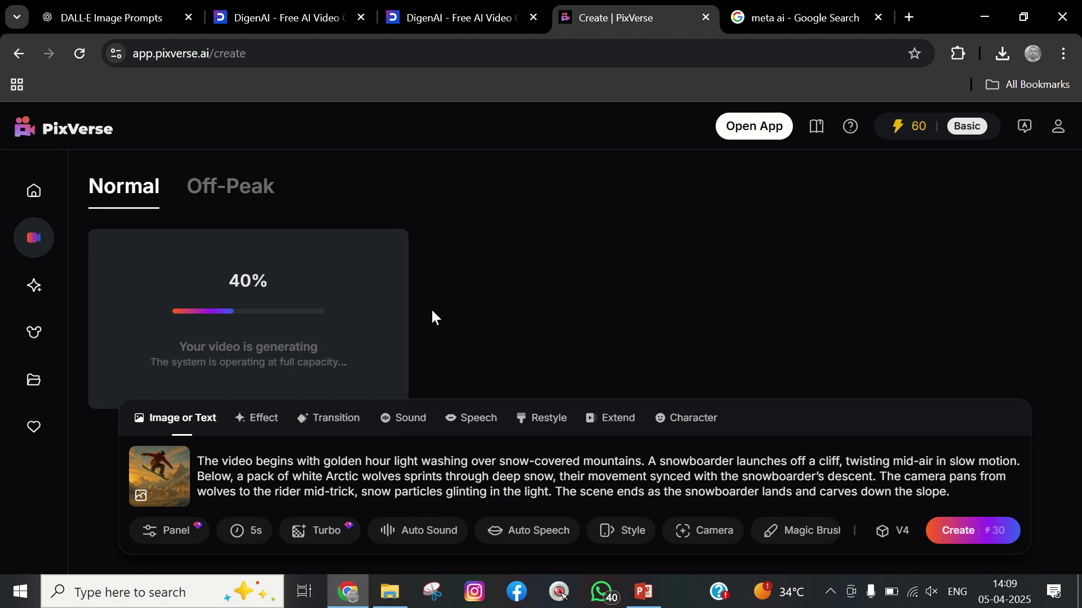
scroll(432, 316, down, 1)
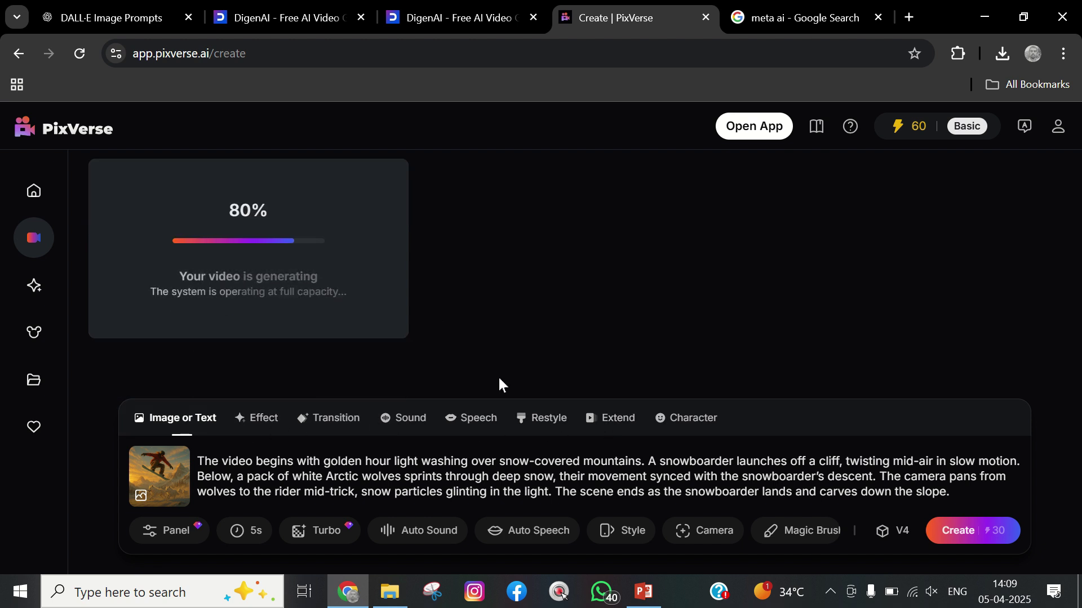
mouse_move(285, 242)
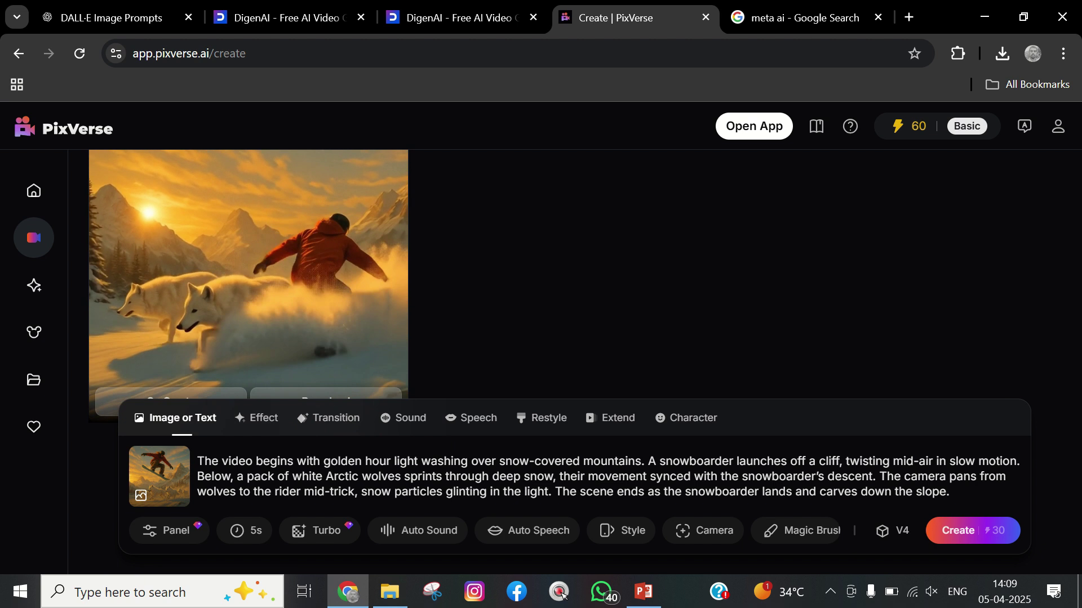
scroll(248, 243, down, 2)
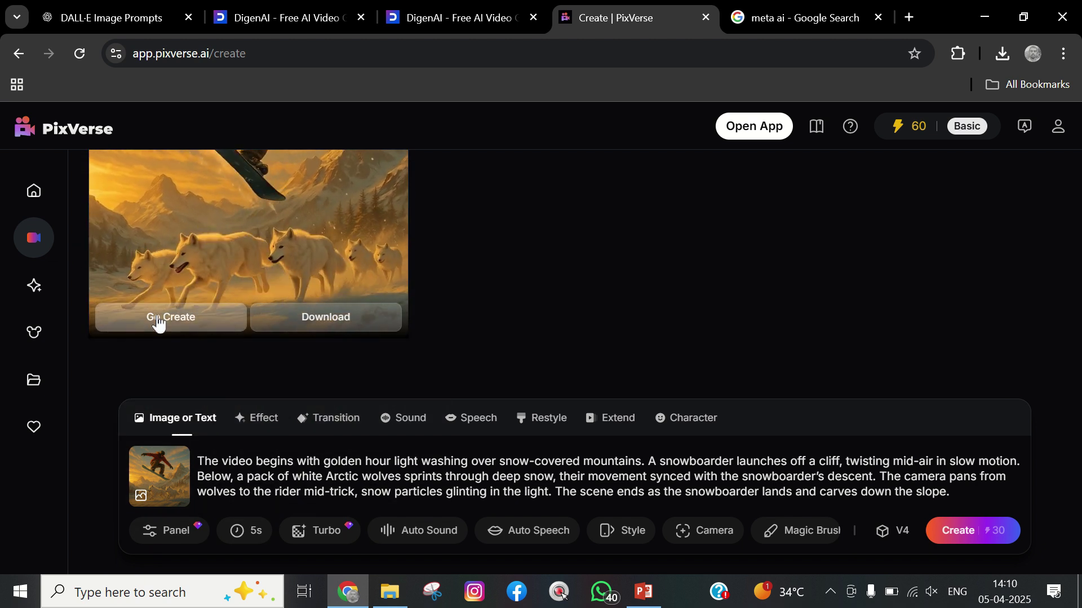
Download the snowboarder video from PixVerse, play the downloaded file in VLC media player and return to the PixVerse page
click(316, 318)
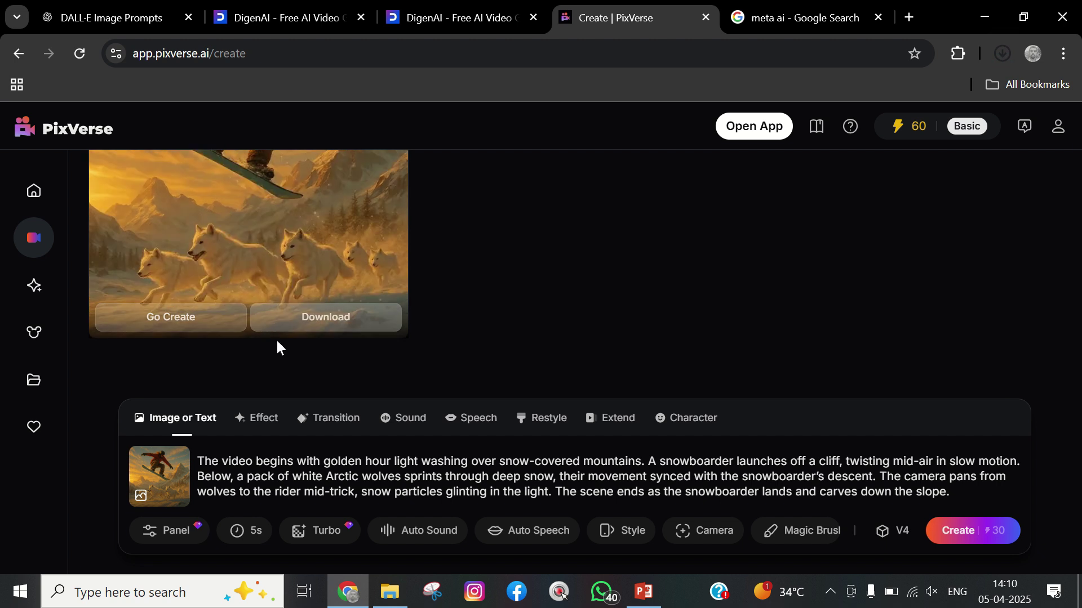
click(862, 118)
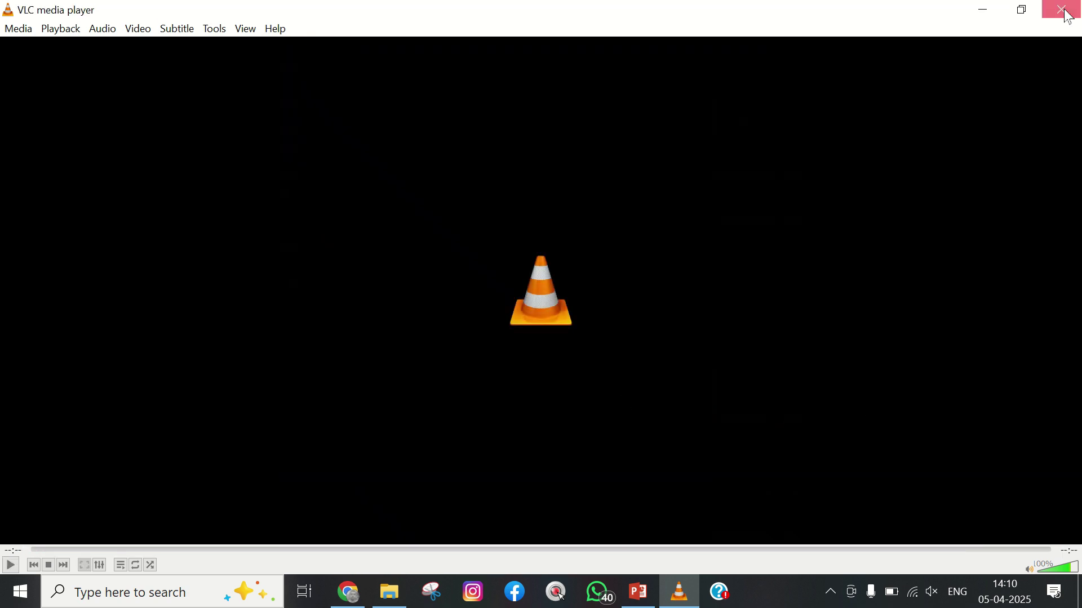
click(1067, 11)
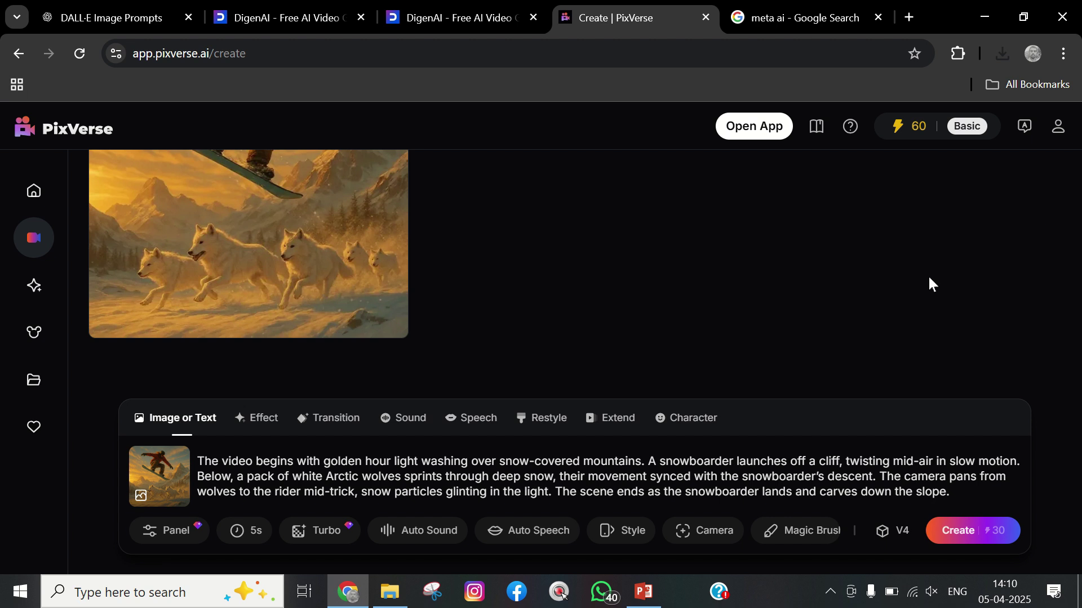
scroll(432, 311, up, 3)
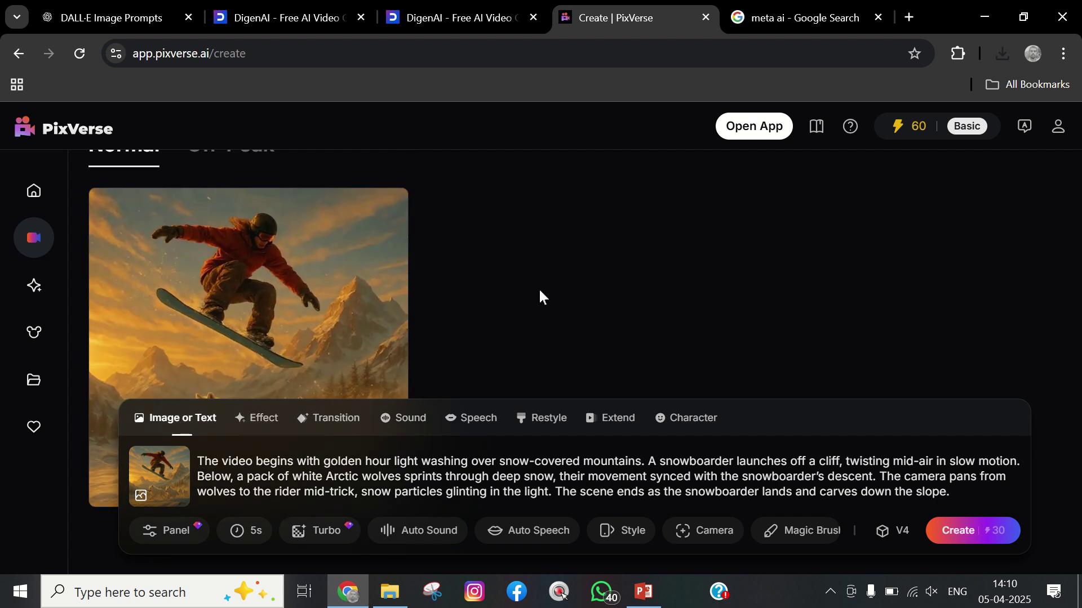
mouse_move(302, 301)
Open Meta AI, and copy the "Boxer vs Tiger – Intense Ring Showdown" video prompt from the ChatGPT conversation
click(822, 11)
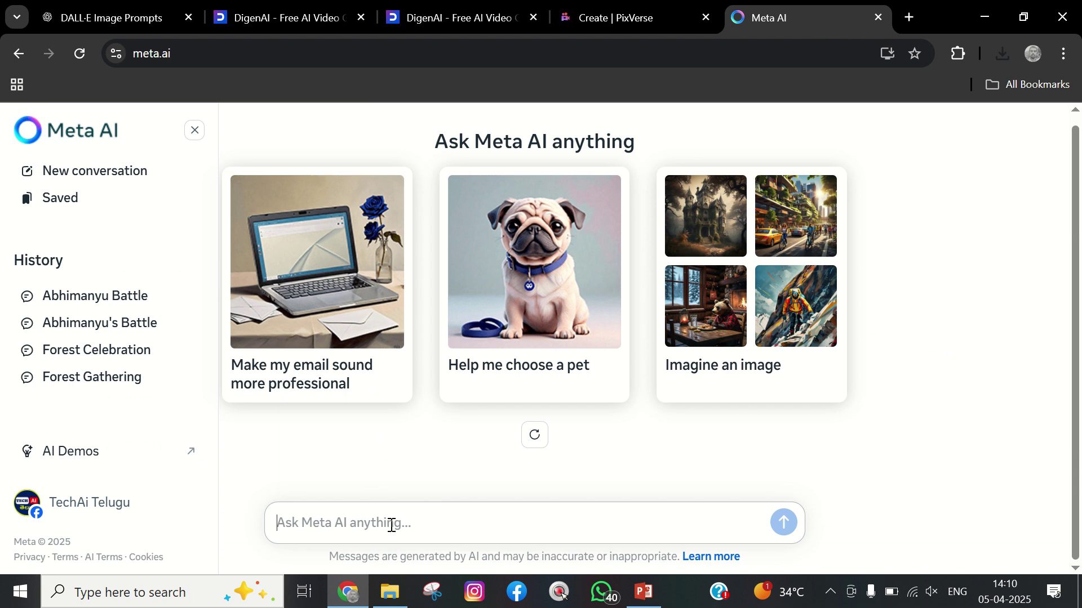
click(99, 18)
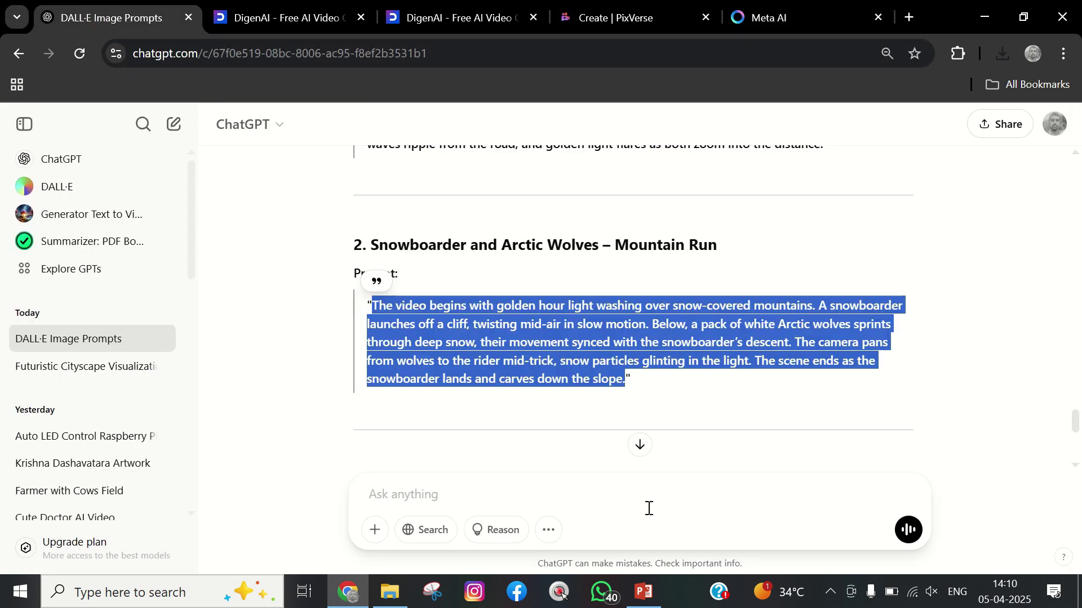
scroll(595, 375, up, 3)
scroll(594, 370, down, 6)
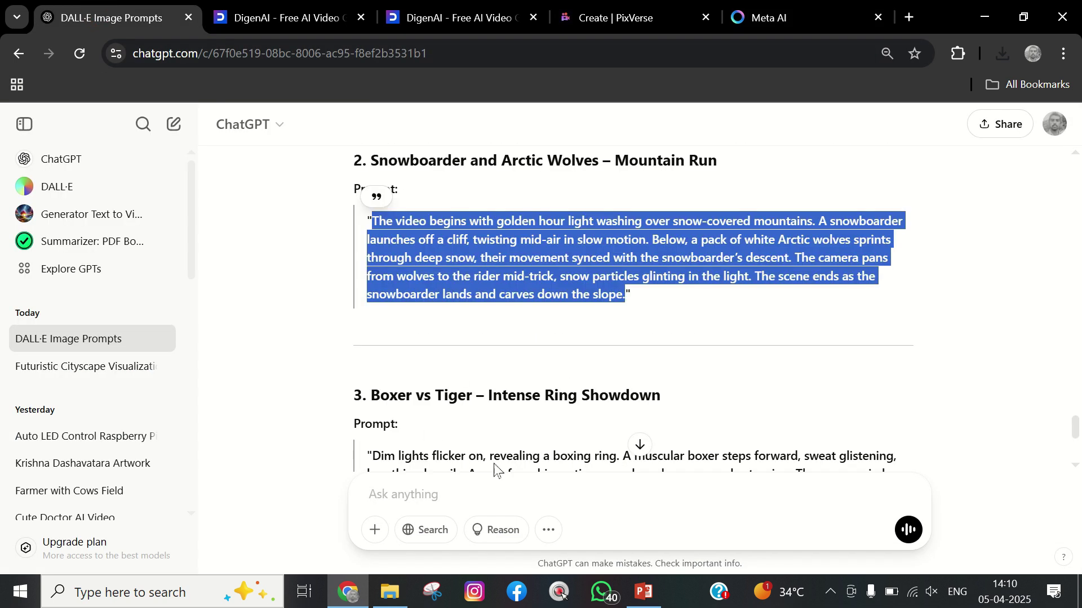
drag(372, 372, 682, 430)
key(ctrl+c)
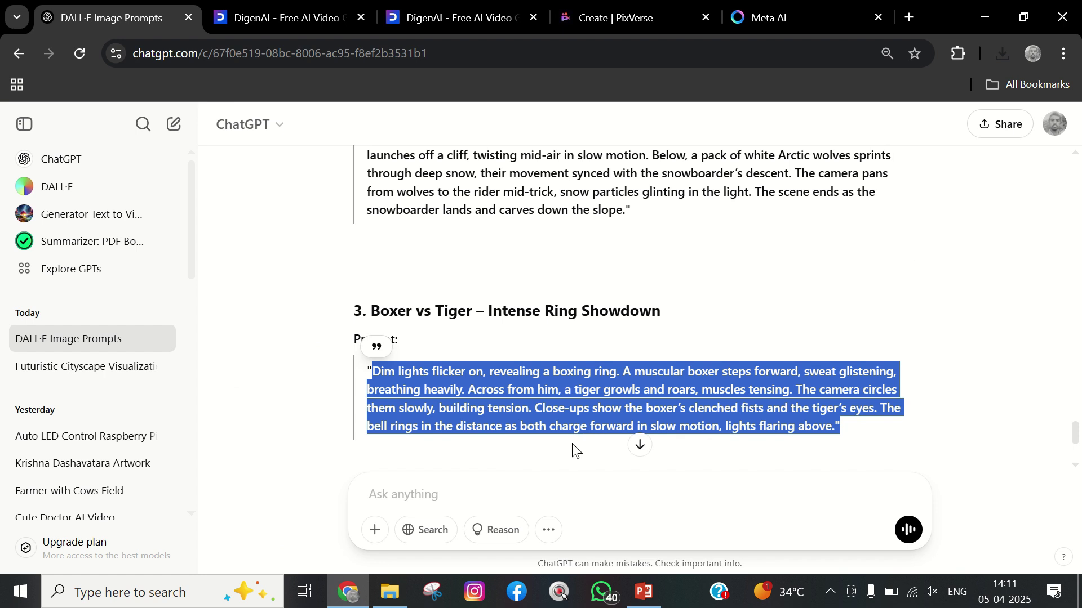
Switch to Meta AI and submit the copied boxer and tiger prompt to generate images
click(767, 18)
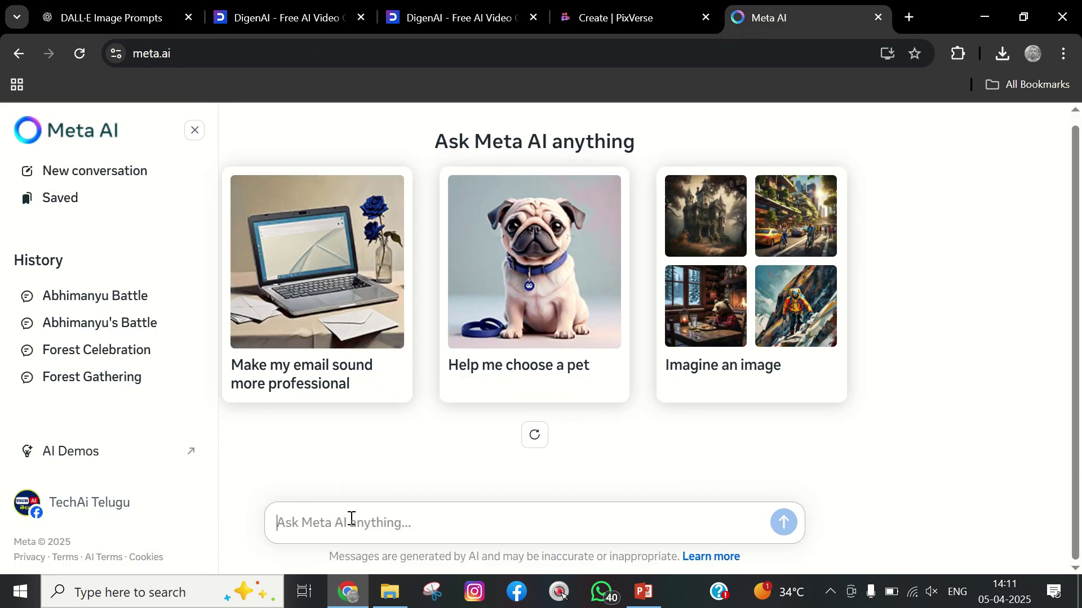
key(ctrl+v)
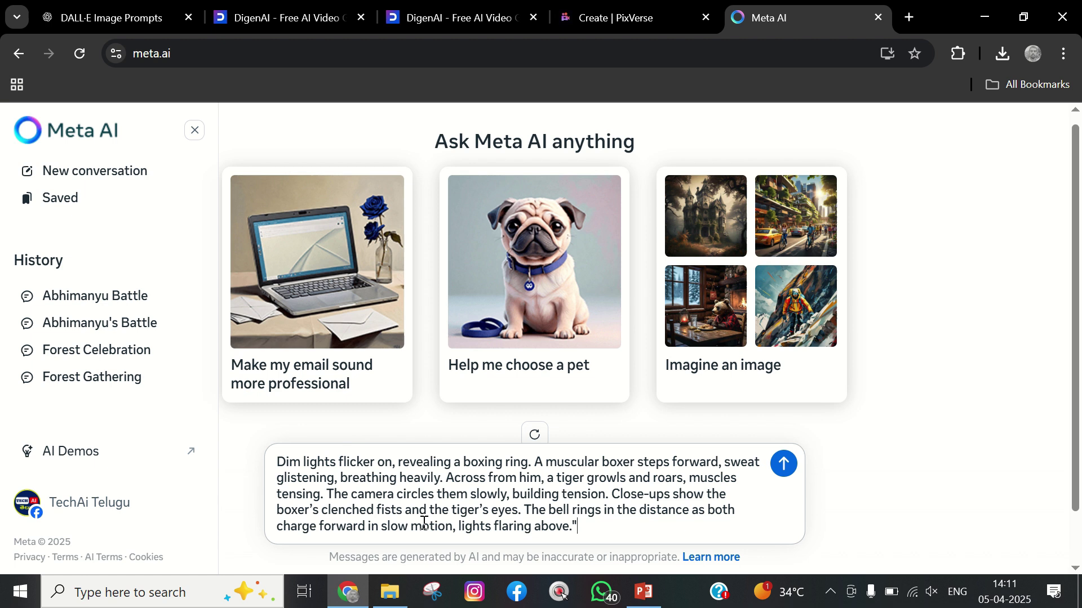
click(783, 465)
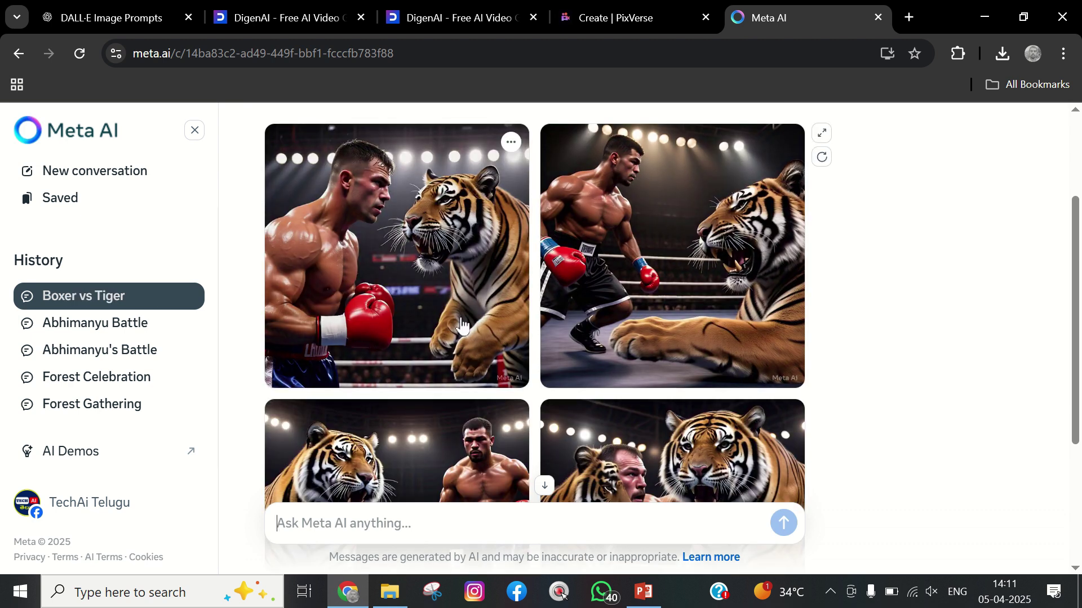
Compare Meta AI's boxer and tiger images with the boxer and tiger image in the ChatGPT conversation
scroll(461, 325, down, 3)
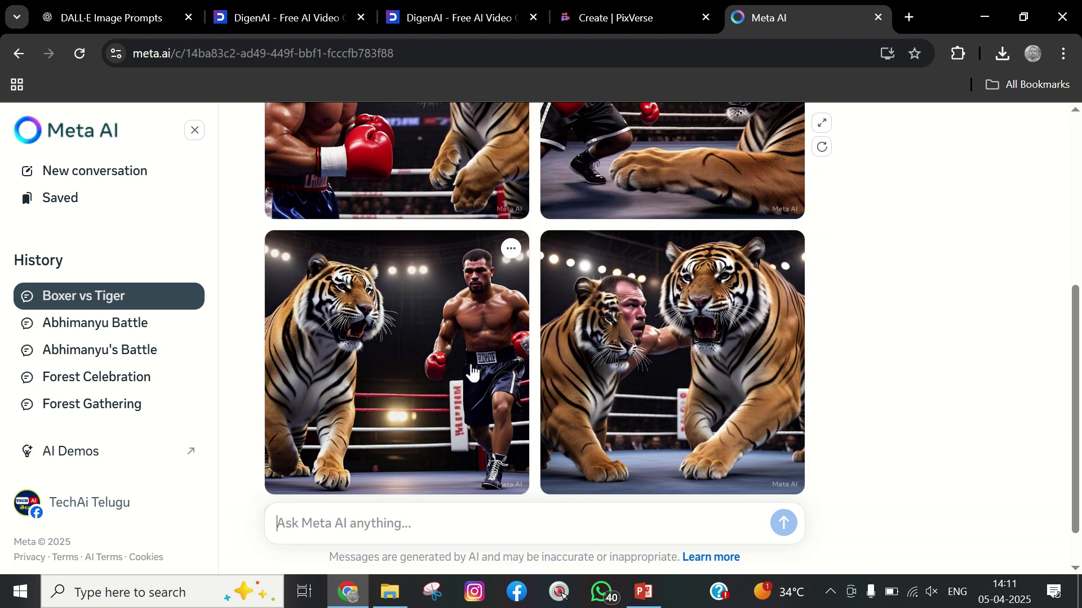
scroll(459, 337, up, 2)
scroll(422, 326, up, 1)
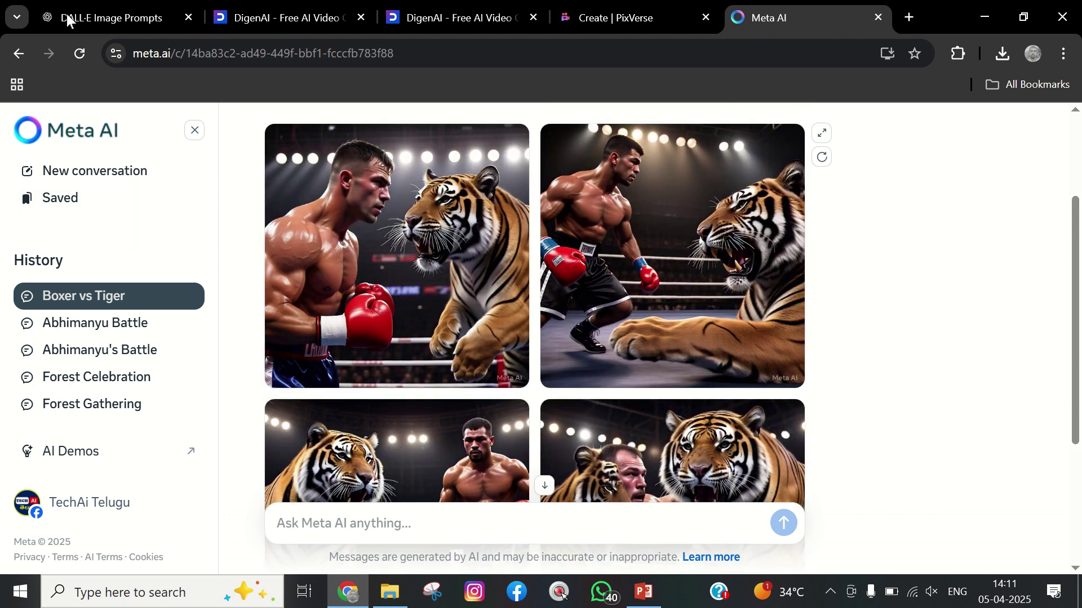
click(93, 17)
scroll(551, 442, down, 2)
scroll(550, 442, up, 18)
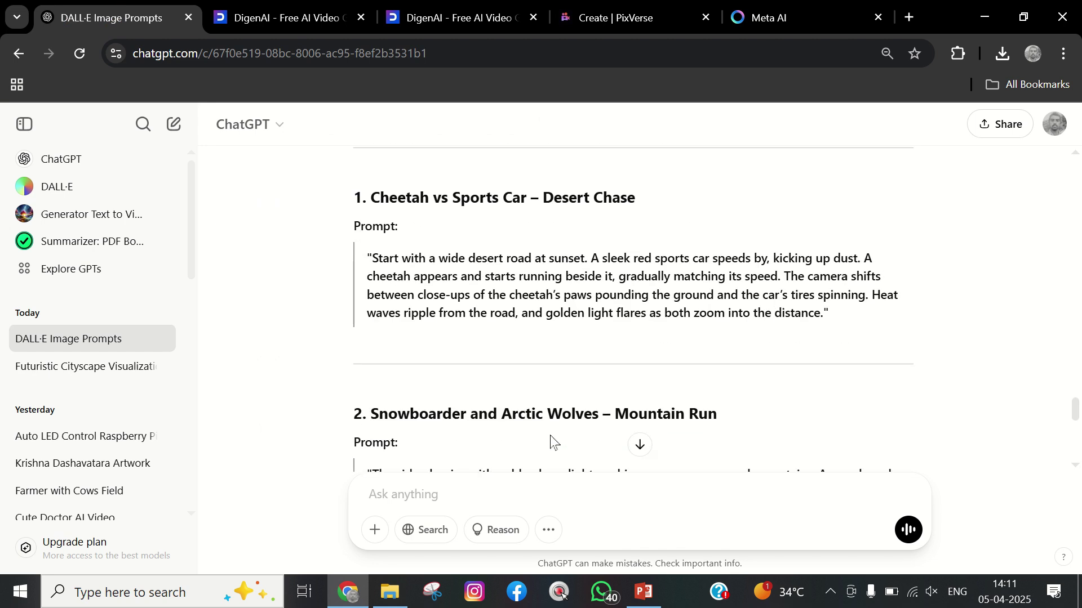
scroll(475, 333, up, 3)
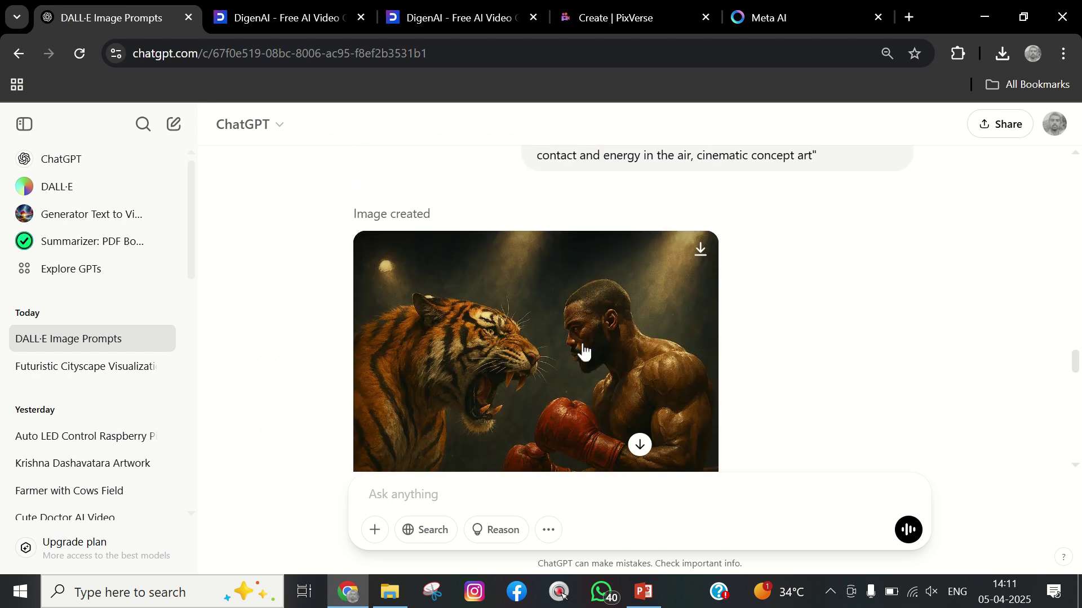
click(769, 17)
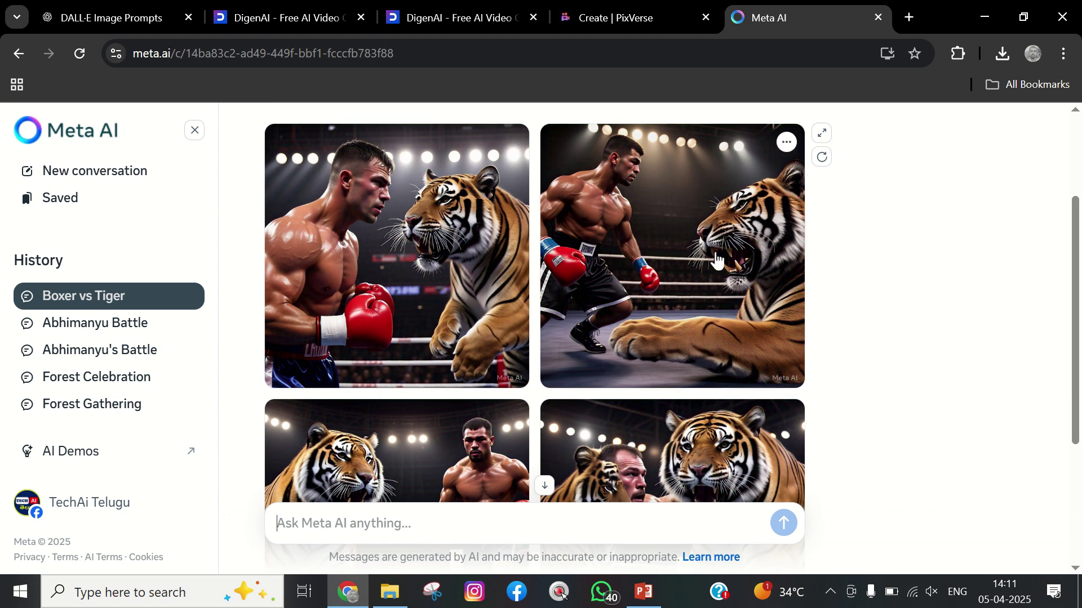
Animate the generated boxer and tiger images in Meta AI and review the animated clips
scroll(717, 260, down, 4)
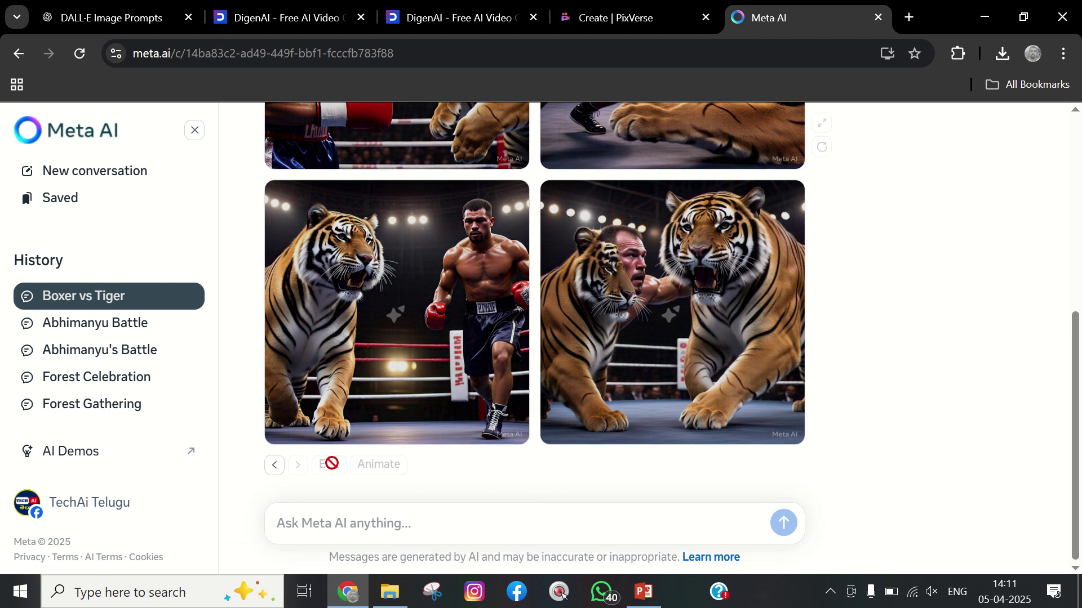
scroll(754, 375, up, 2)
scroll(755, 376, up, 2)
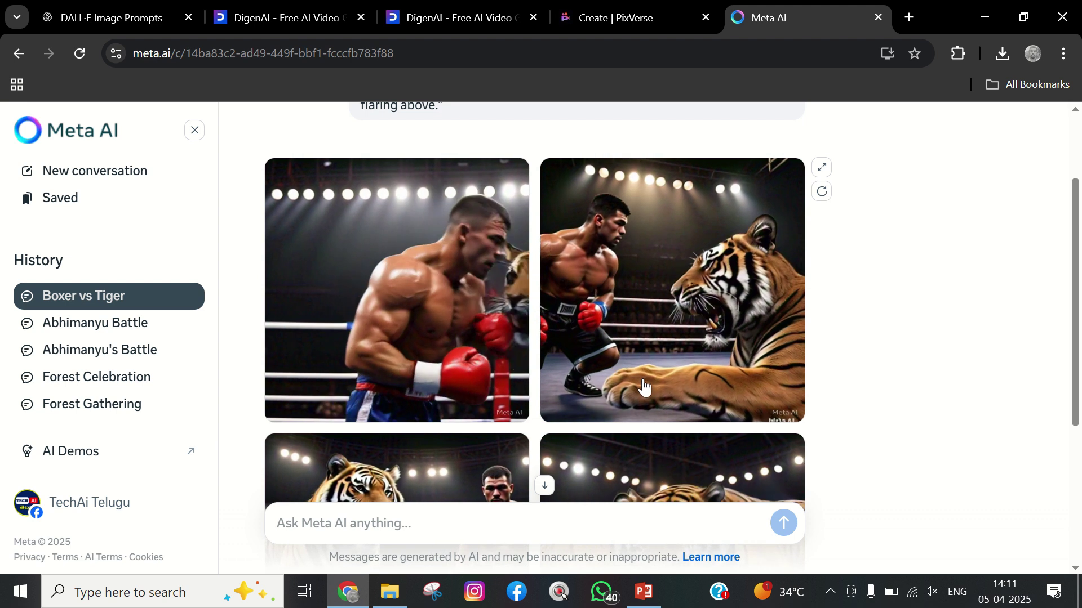
scroll(648, 395, down, 3)
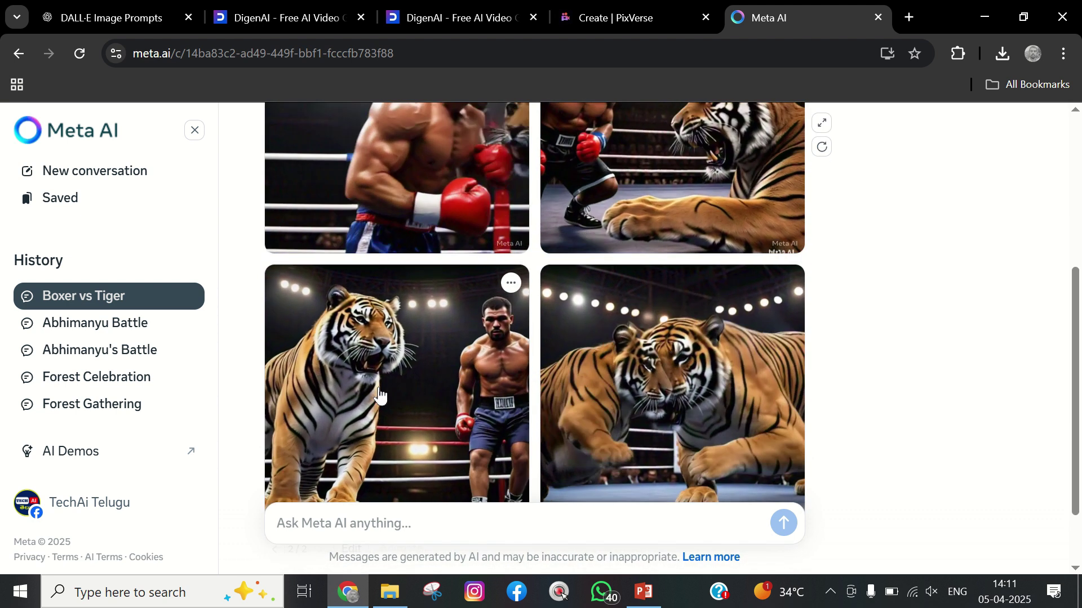
Download the first two animated boxer and tiger clips from Meta AI
scroll(377, 402, up, 3)
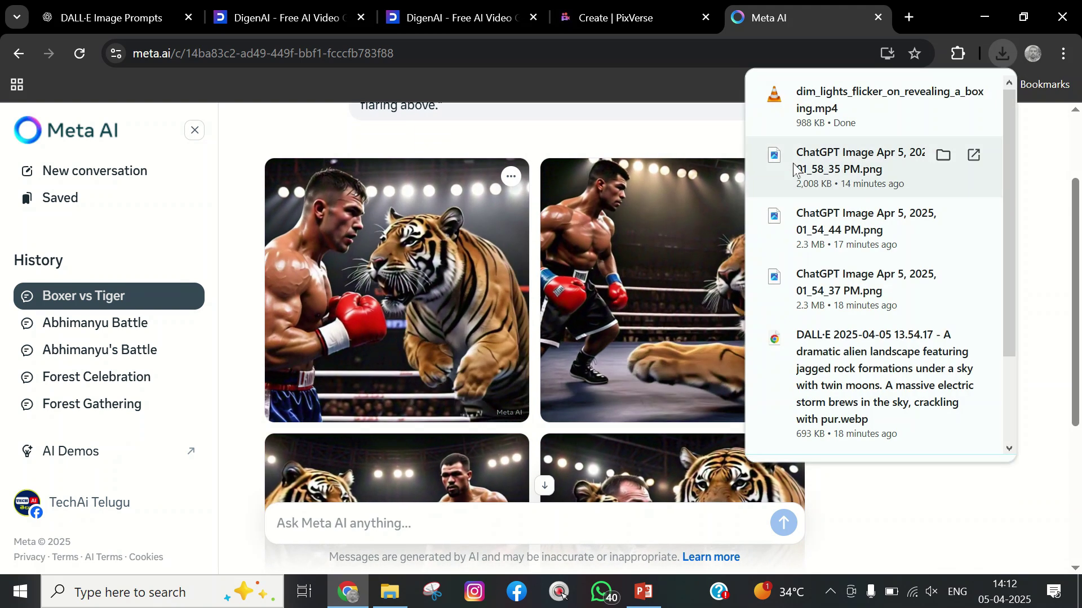
click(1045, 208)
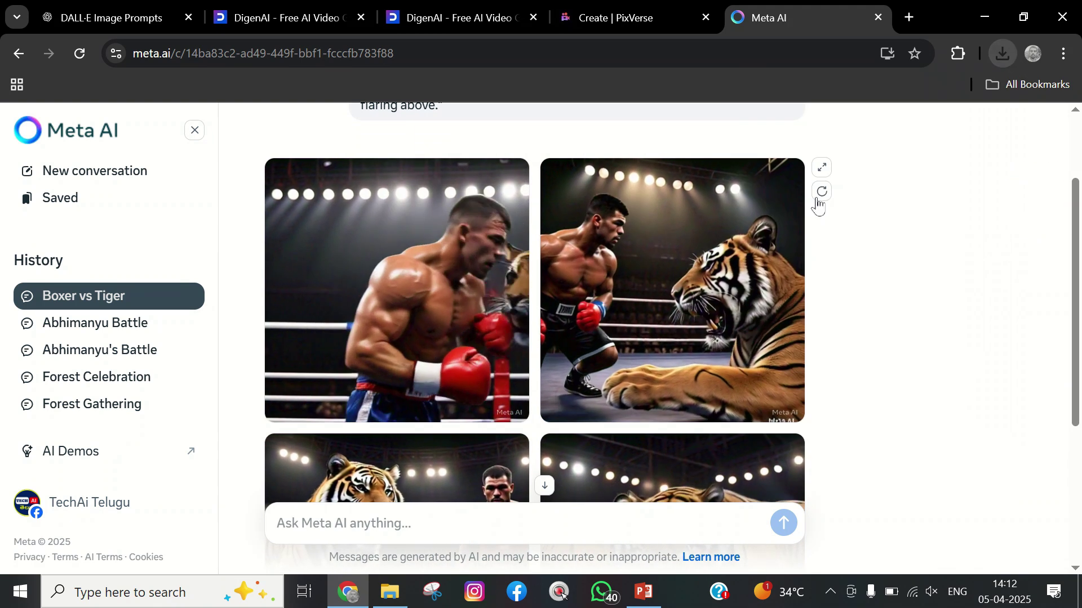
click(786, 176)
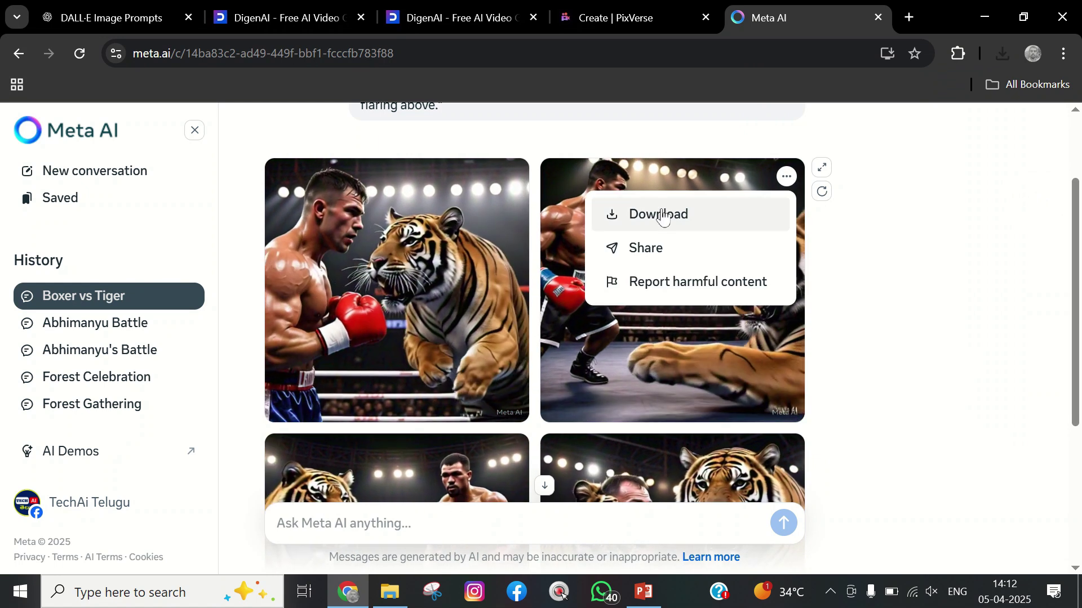
click(658, 214)
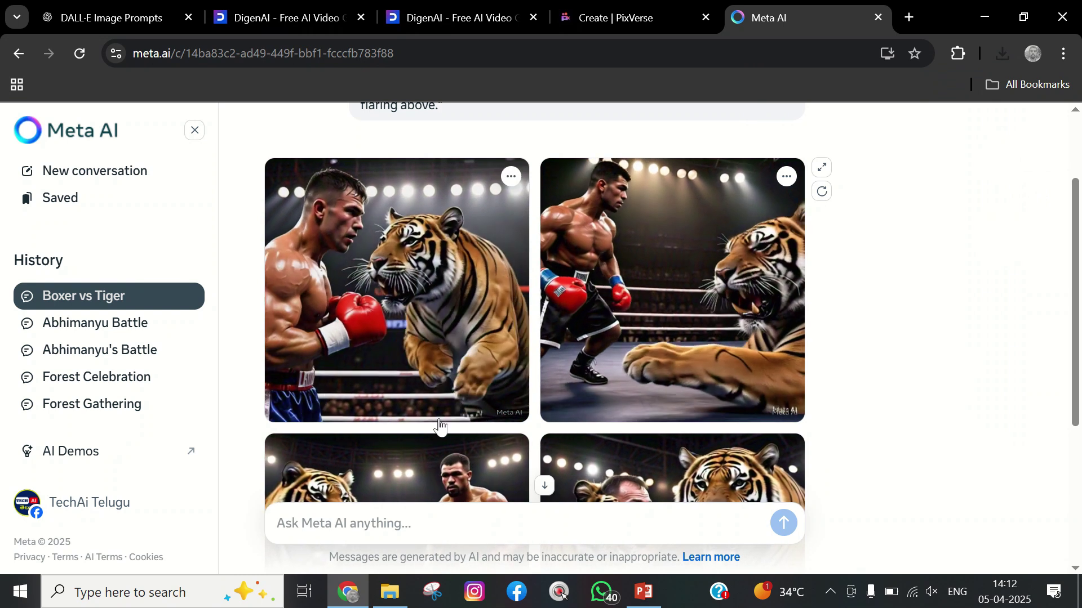
Switch to the Downloads folder in File Explorer and play the video "dim_lights_flicker_on_revealing_a_boxing" in VLC media player
click(387, 600)
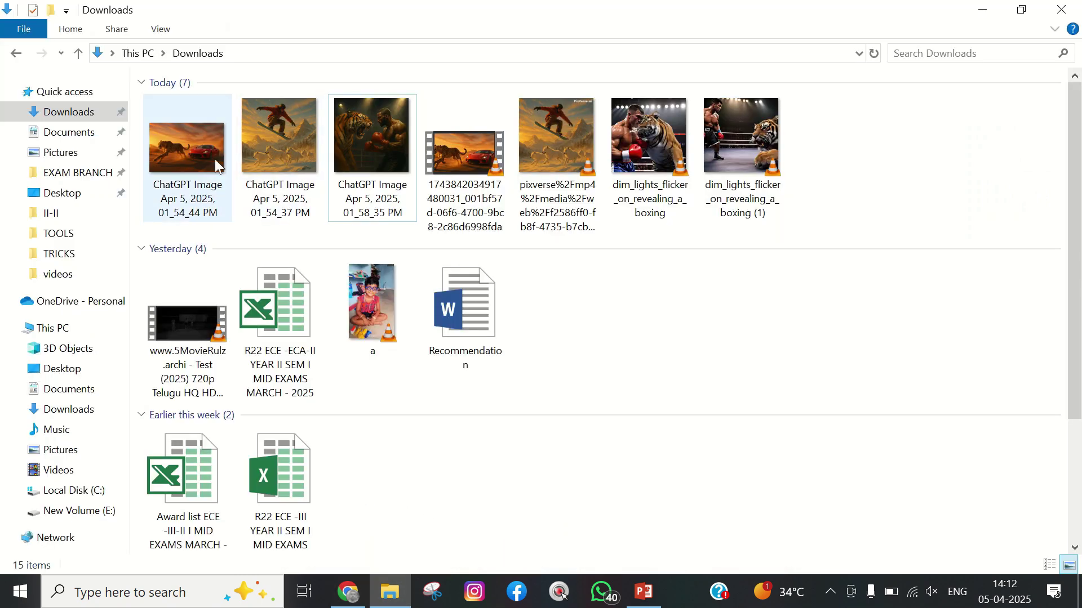
drag(829, 163, 492, 167)
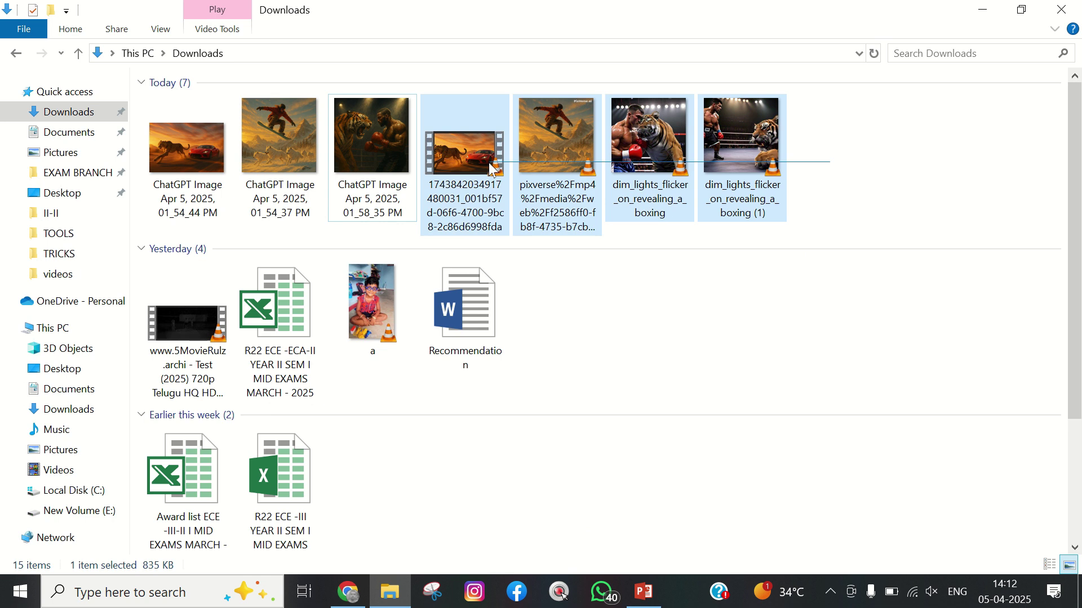
drag(767, 168, 830, 169)
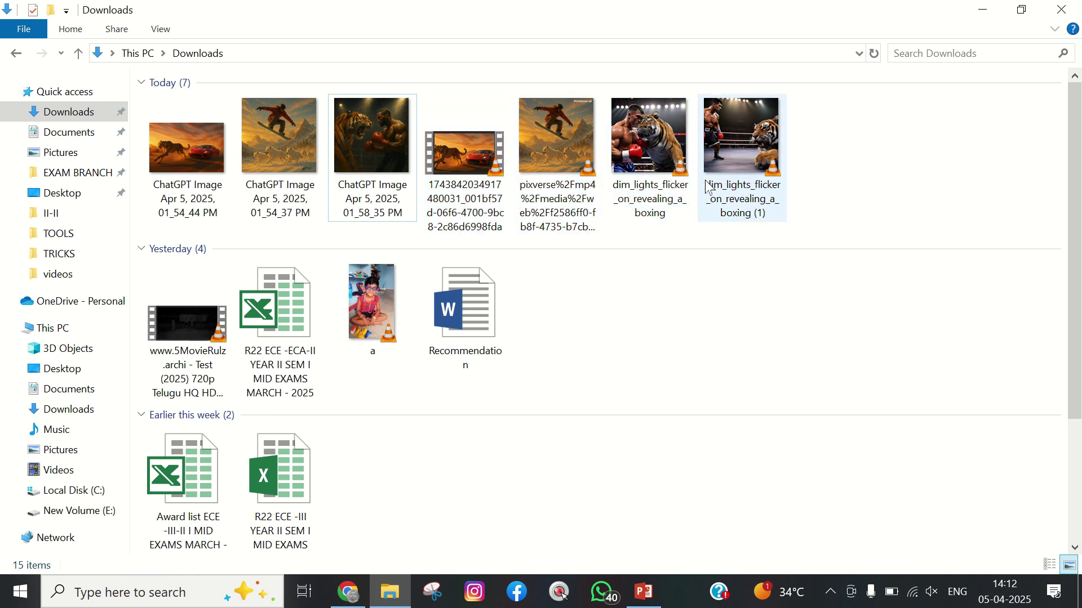
double_click(647, 148)
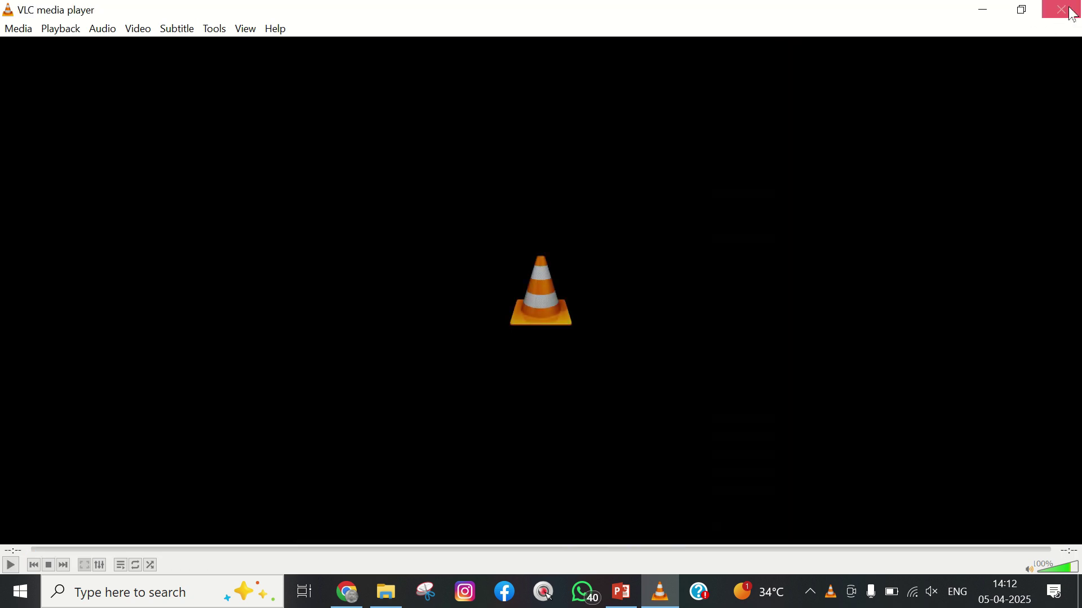
click(1073, 14)
Play the video "dim_lights_flicker_on_revealing_a_boxing (1)", the PixVerse snowboarder video and the cheetah and sports car video from Downloads
click(770, 137)
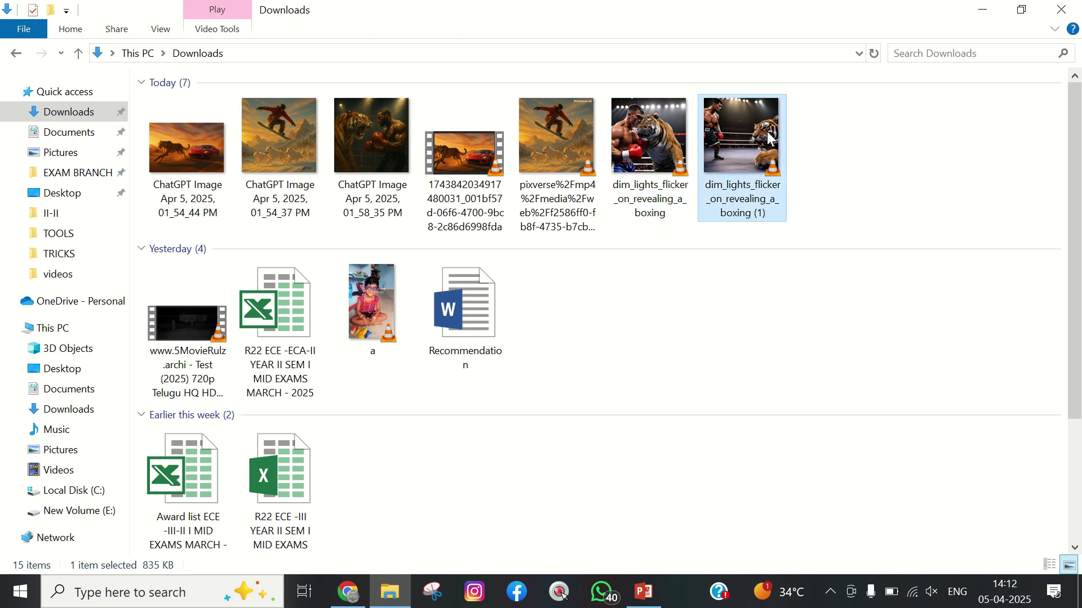
double_click(770, 137)
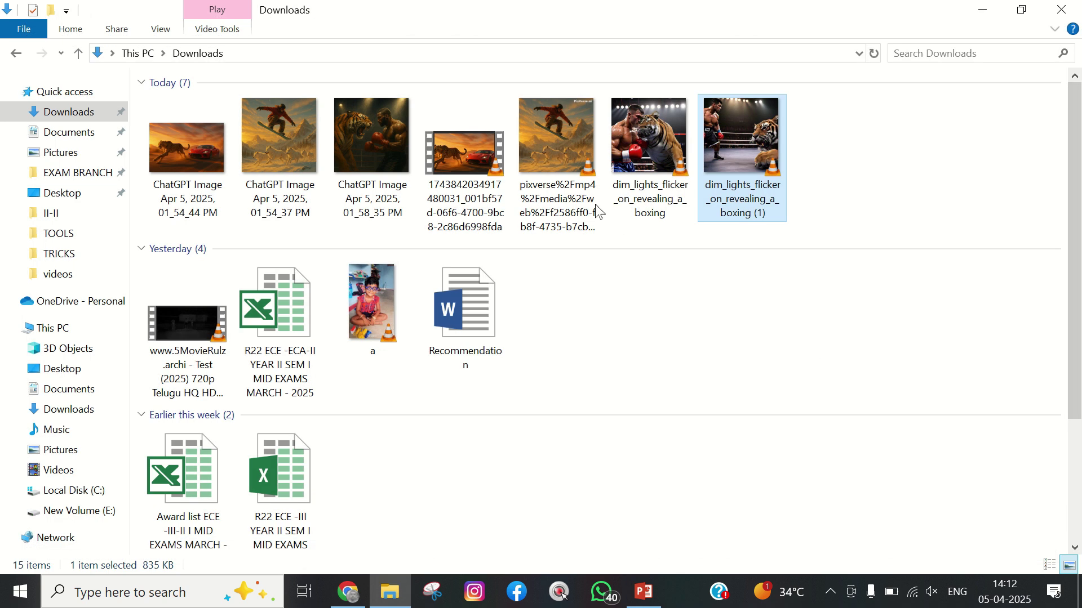
double_click(566, 164)
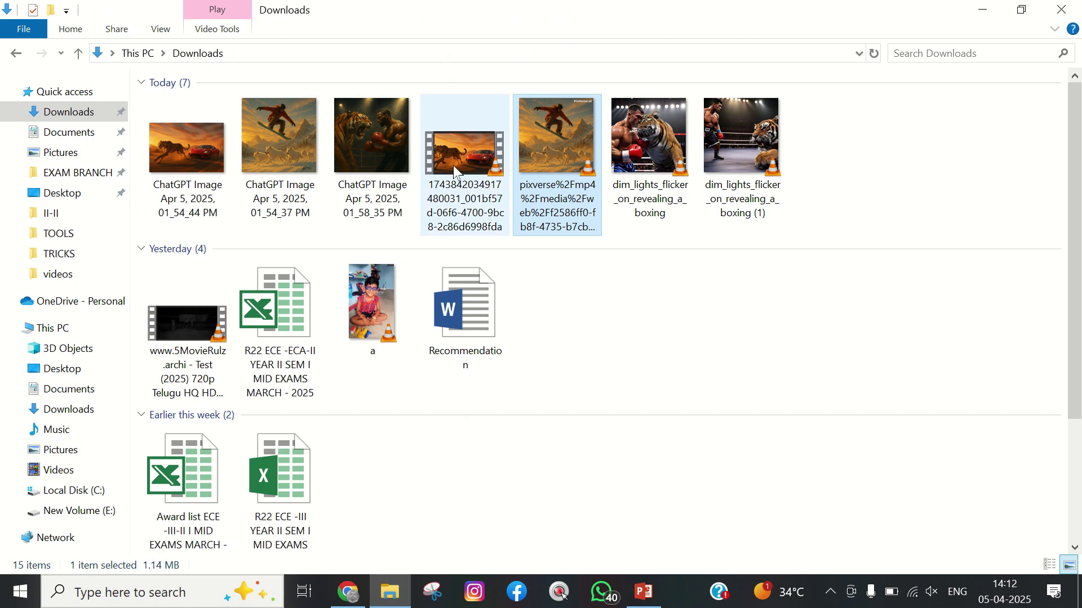
double_click(454, 169)
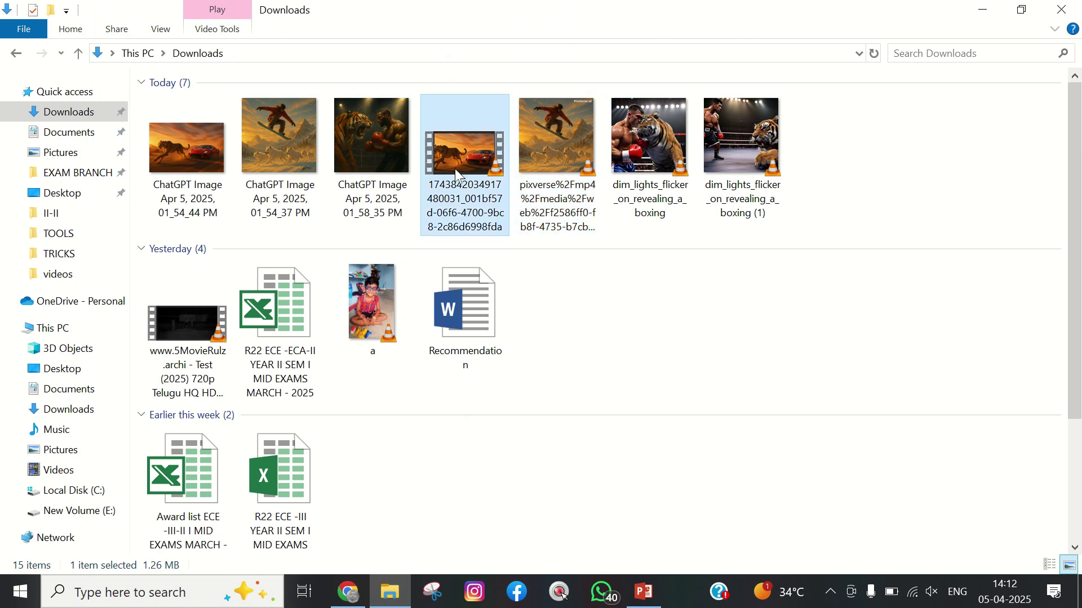